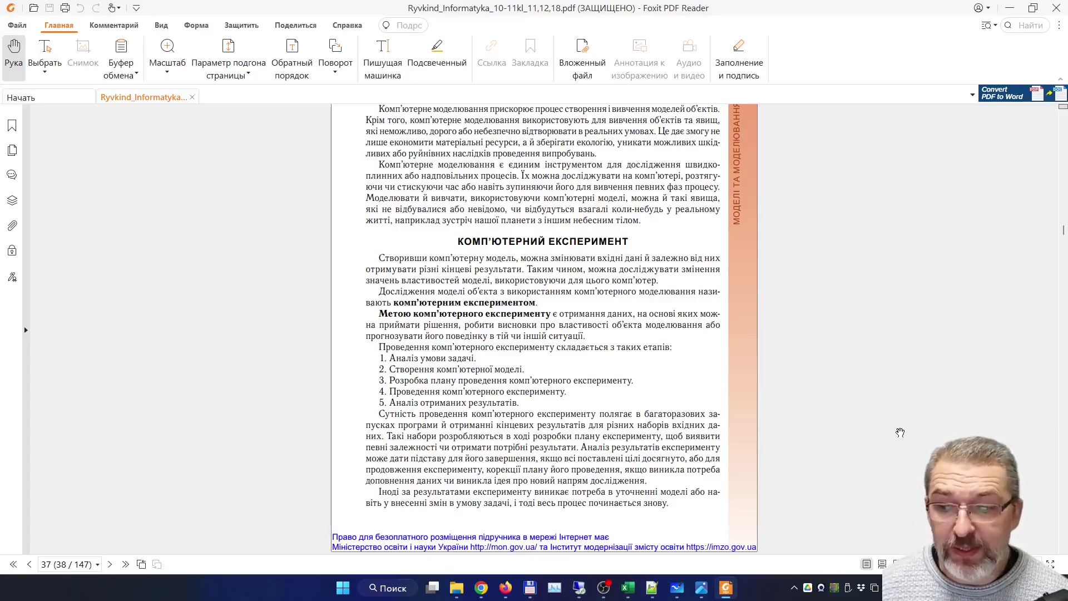
Scroll the textbook down to page 38's flowchart of problem-solving stages
{"action": "scroll", "coordinate": [686, 362], "scroll_direction": "down", "scroll_amount": 2}
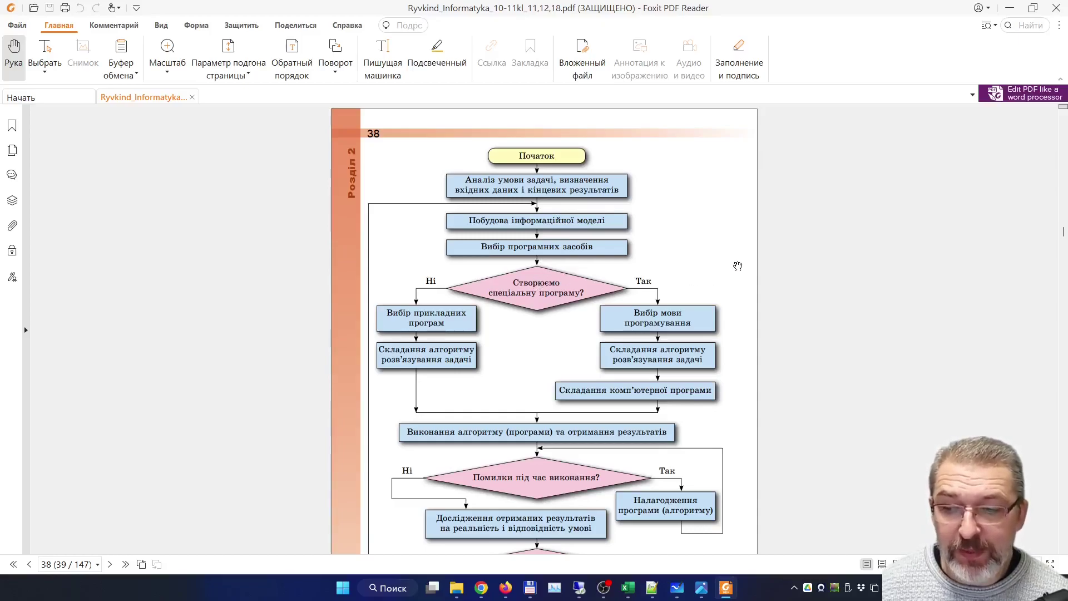
With the purple pen, draw the ball, the ground line, and the labels h and 200
{"action": "key", "text": "alt+Tab"}
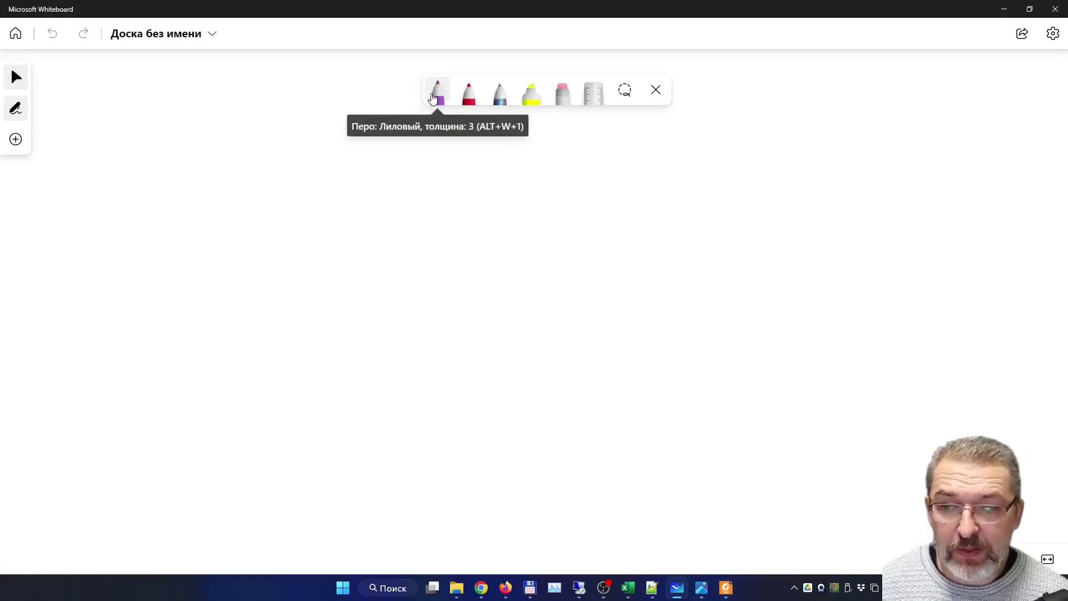
{"action": "left_click", "coordinate": [433, 97]}
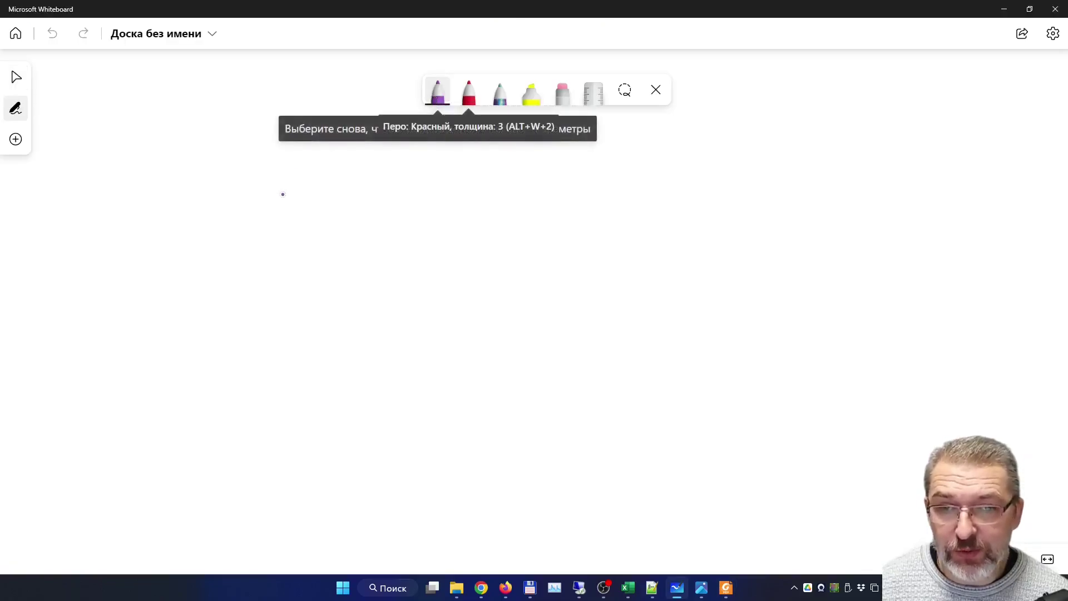
{"action": "left_click_drag", "start_coordinate": [271, 180], "coordinate": [258, 188]}
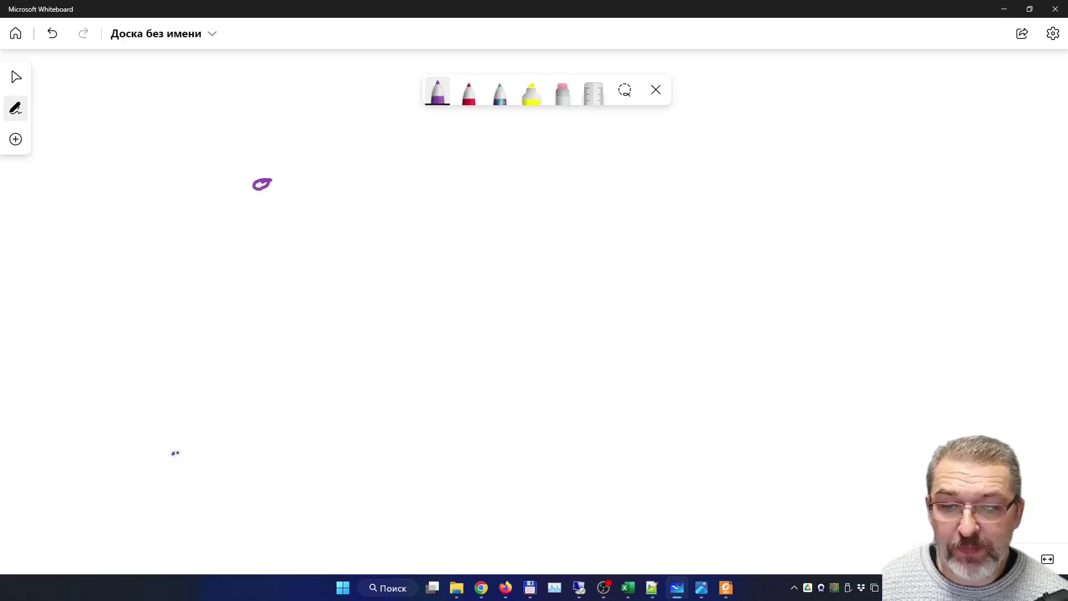
{"action": "left_click_drag", "start_coordinate": [173, 453], "coordinate": [779, 463]}
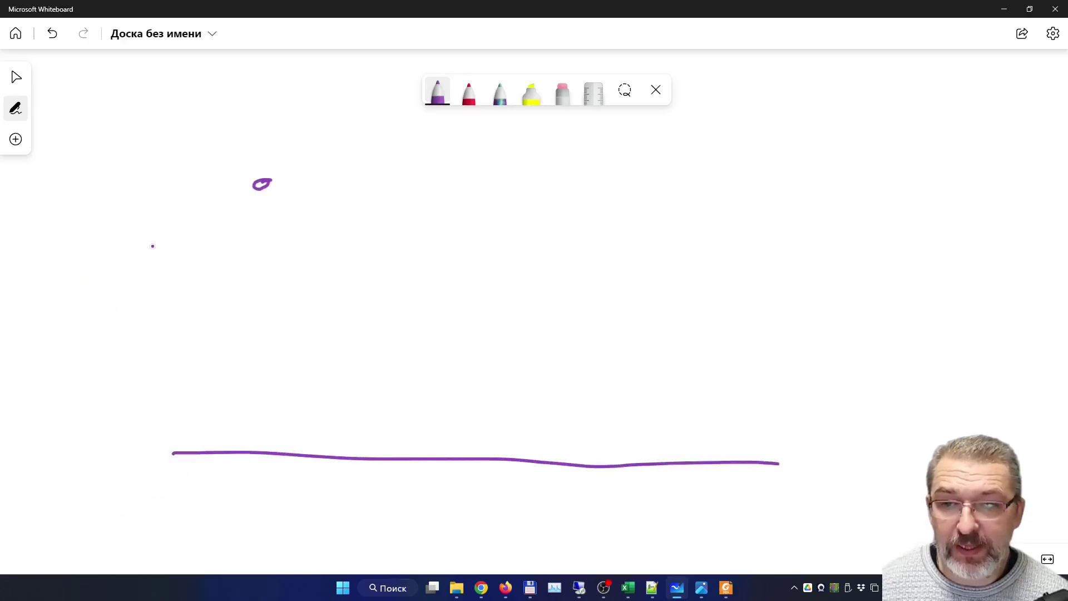
{"action": "left_click_drag", "start_coordinate": [163, 282], "coordinate": [177, 318]}
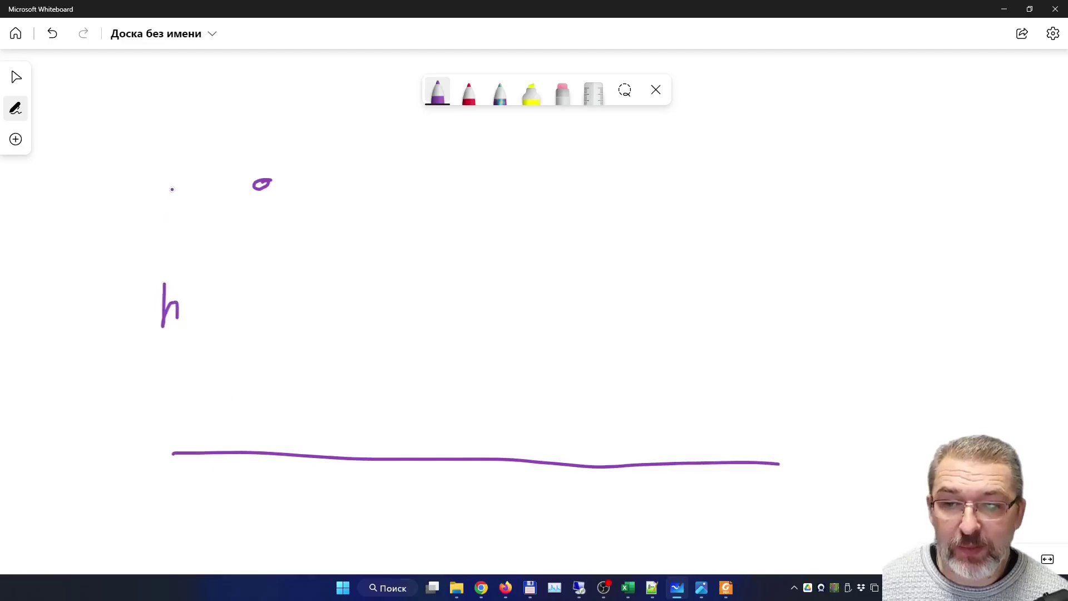
{"action": "mouse_move", "coordinate": [169, 181]}
{"action": "left_mouse_down"}
{"action": "mouse_move", "coordinate": [182, 205]}
{"action": "mouse_move", "coordinate": [200, 178]}
{"action": "left_mouse_up"}
{"action": "left_click_drag", "start_coordinate": [218, 171], "coordinate": [216, 173]}
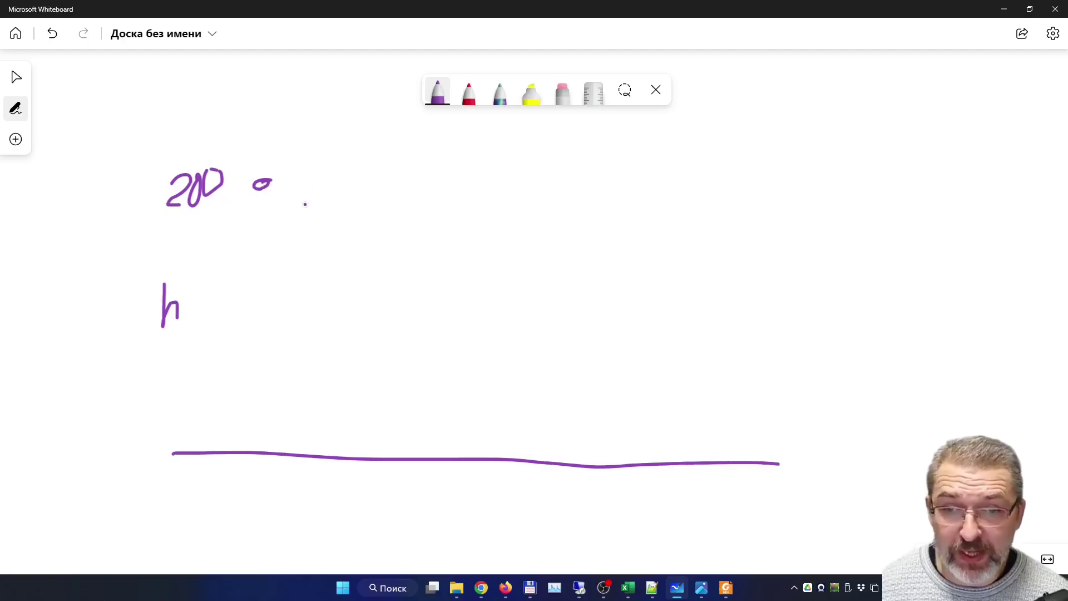
Draw the ball's fall and rebound, label the 2% loss, and sketch the next bounce
{"action": "left_click_drag", "start_coordinate": [269, 184], "coordinate": [251, 443]}
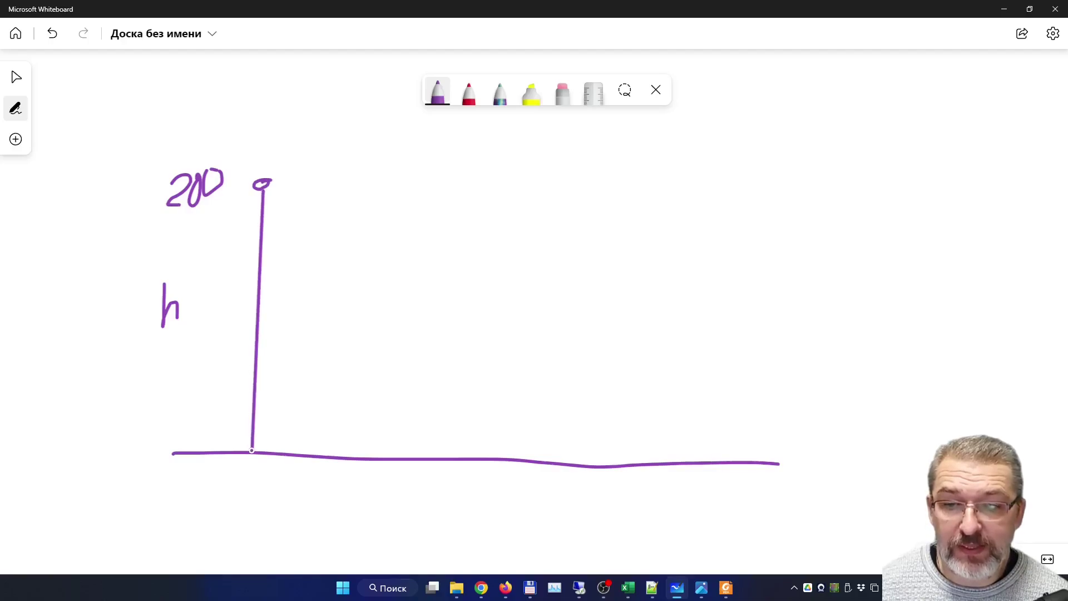
{"action": "left_click_drag", "start_coordinate": [251, 451], "coordinate": [286, 195]}
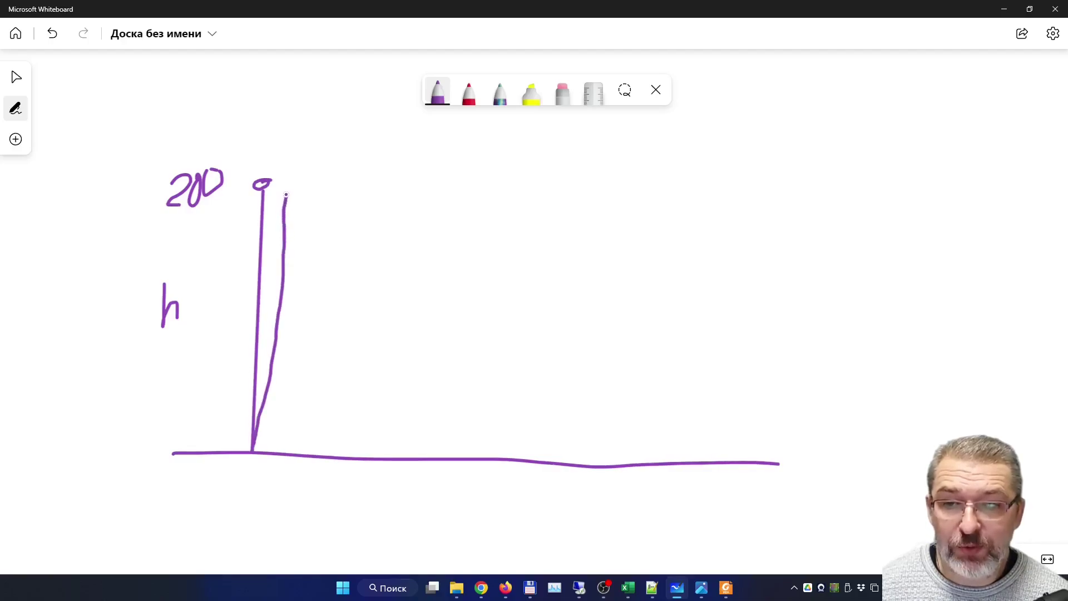
{"action": "left_click_drag", "start_coordinate": [286, 194], "coordinate": [290, 193]}
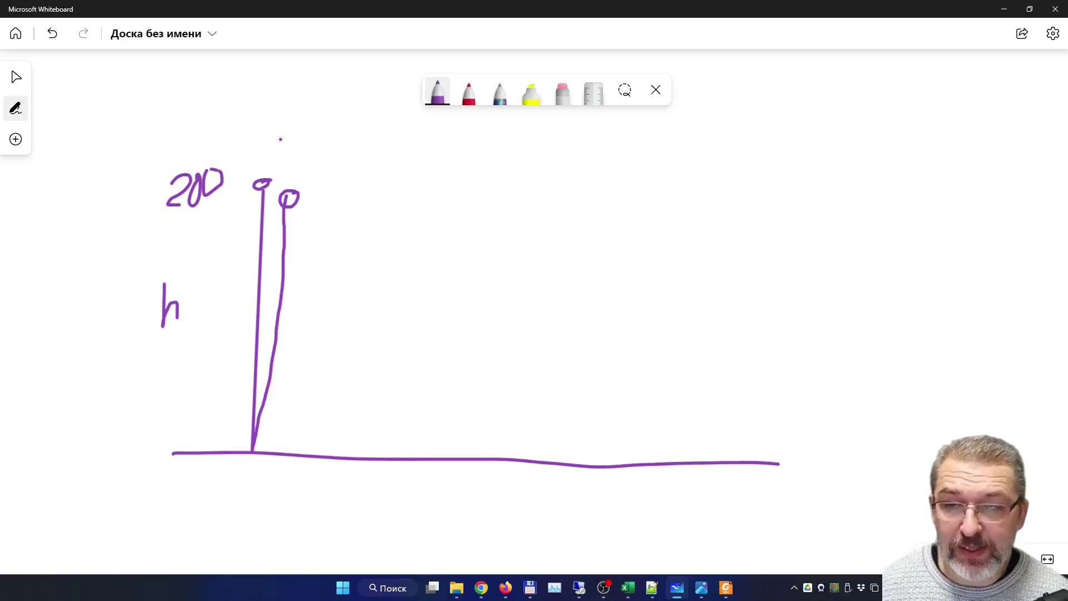
{"action": "mouse_move", "coordinate": [276, 143]}
{"action": "left_mouse_down"}
{"action": "mouse_move", "coordinate": [281, 158]}
{"action": "mouse_move", "coordinate": [320, 161]}
{"action": "left_mouse_up"}
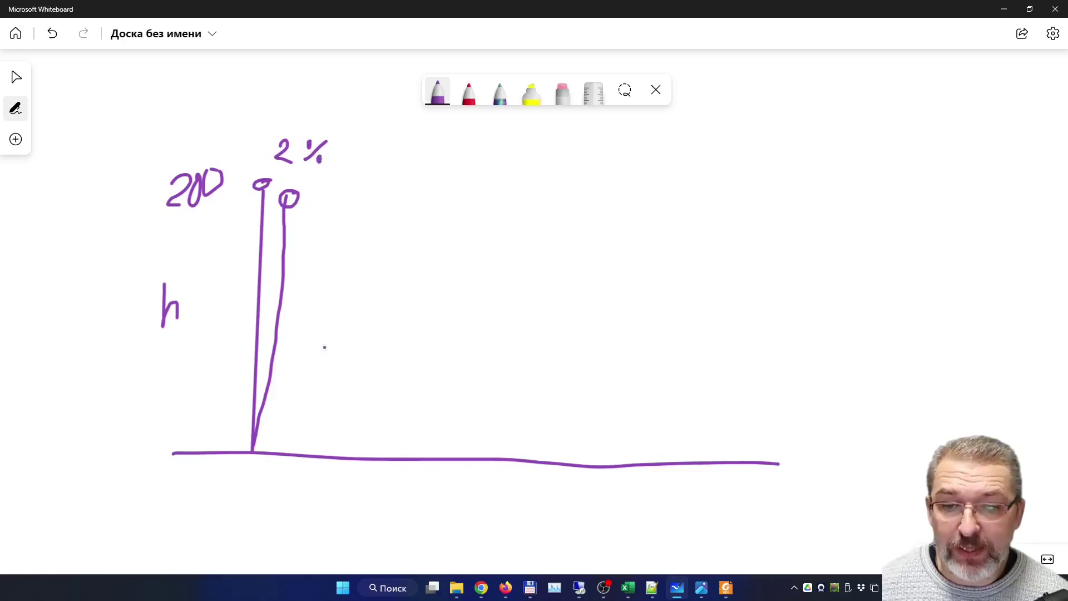
{"action": "mouse_move", "coordinate": [289, 203]}
{"action": "left_mouse_down"}
{"action": "mouse_move", "coordinate": [329, 255]}
{"action": "mouse_move", "coordinate": [351, 429]}
{"action": "mouse_move", "coordinate": [400, 446]}
{"action": "mouse_move", "coordinate": [423, 381]}
{"action": "mouse_move", "coordinate": [422, 390]}
{"action": "mouse_move", "coordinate": [502, 371]}
{"action": "mouse_move", "coordinate": [559, 406]}
{"action": "mouse_move", "coordinate": [561, 368]}
{"action": "left_mouse_up"}
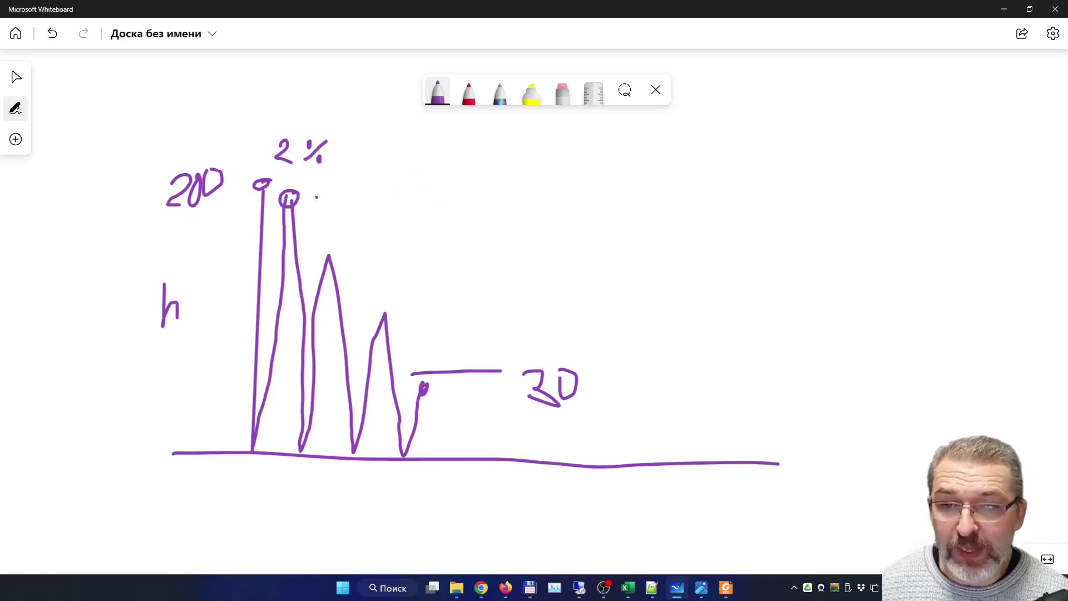
Mark the second peak and write '200 −' to the right of the 2% label
{"action": "left_click_drag", "start_coordinate": [287, 198], "coordinate": [291, 197]}
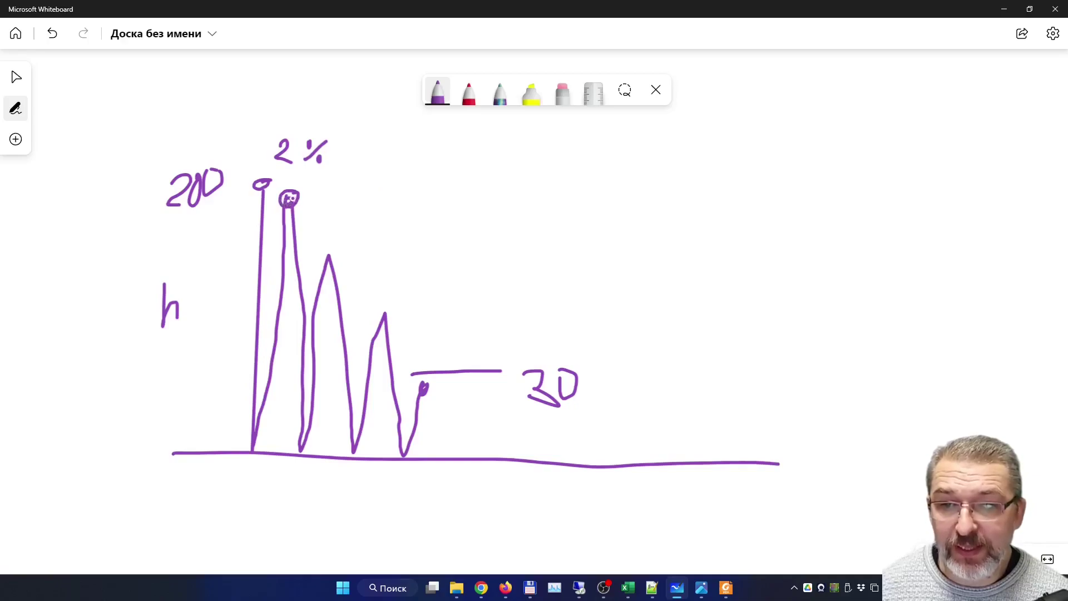
{"action": "mouse_move", "coordinate": [406, 163]}
{"action": "left_mouse_down"}
{"action": "mouse_move", "coordinate": [424, 167]}
{"action": "mouse_move", "coordinate": [410, 182]}
{"action": "mouse_move", "coordinate": [440, 184]}
{"action": "left_mouse_up"}
{"action": "mouse_move", "coordinate": [452, 159]}
{"action": "left_mouse_down"}
{"action": "mouse_move", "coordinate": [452, 180]}
{"action": "mouse_move", "coordinate": [466, 157]}
{"action": "left_mouse_up"}
{"action": "left_click_drag", "start_coordinate": [499, 159], "coordinate": [494, 160]}
{"action": "left_click_drag", "start_coordinate": [523, 171], "coordinate": [540, 170]}
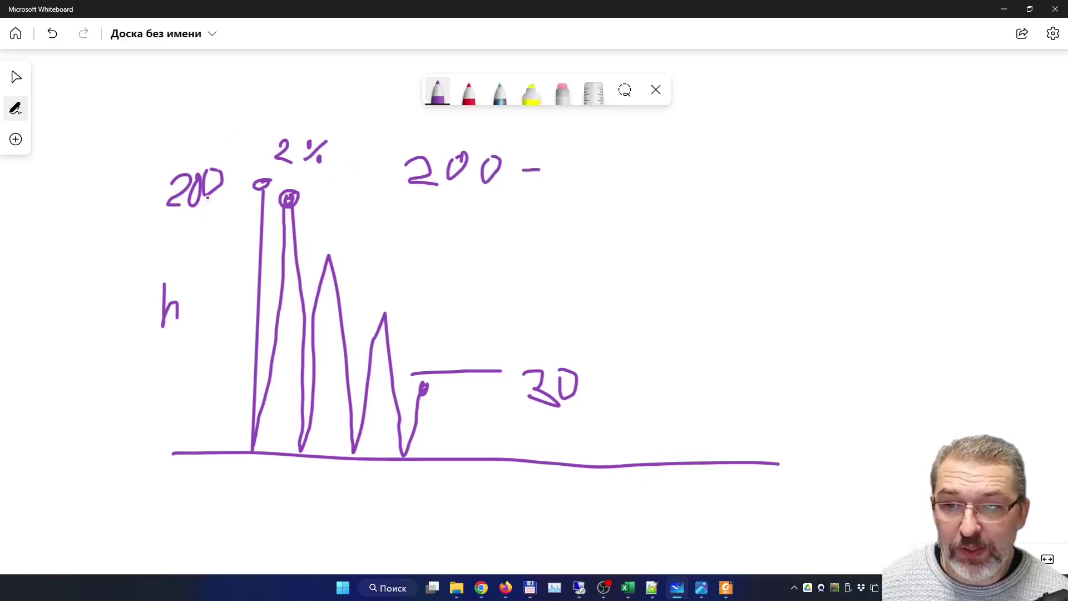
Compute 2% of 200 in Calculator (result 4) and write 4 after '200 −' on the board
{"action": "left_click", "coordinate": [342, 588]}
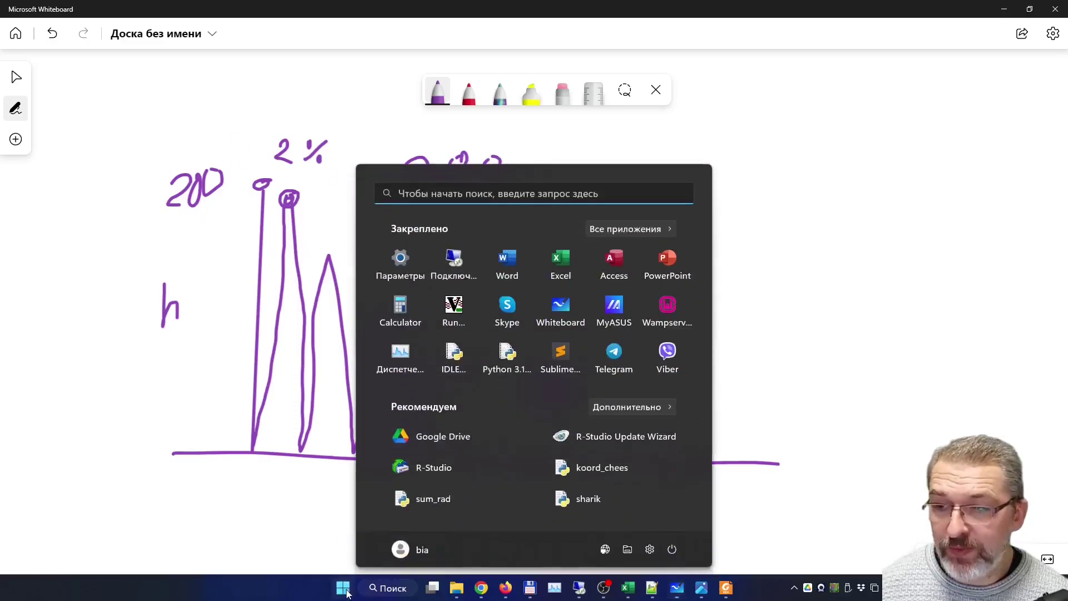
{"action": "left_click", "coordinate": [400, 304]}
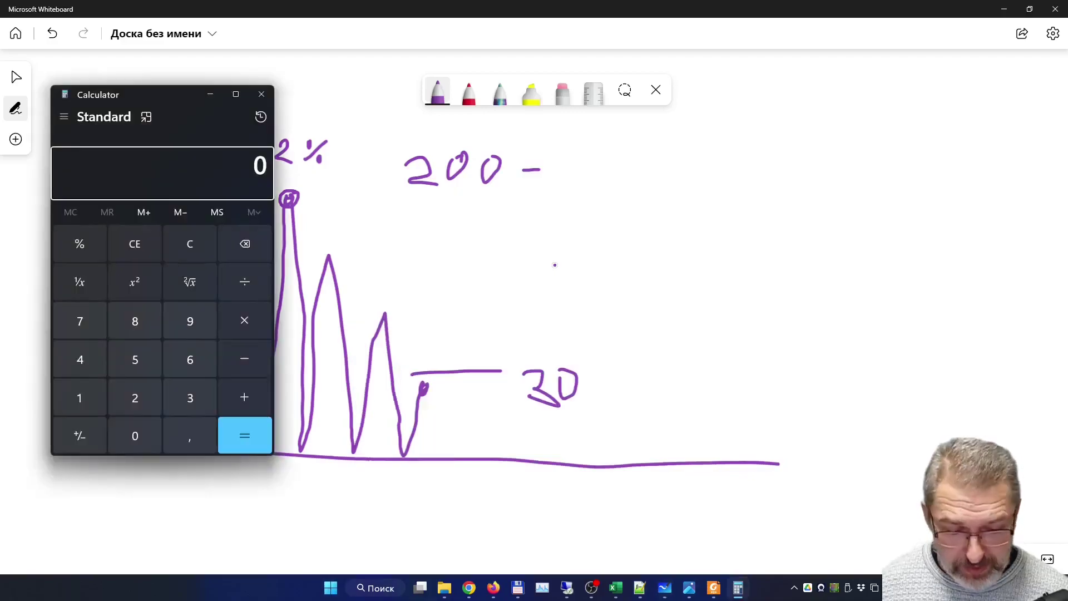
{"action": "type", "text": "200"}
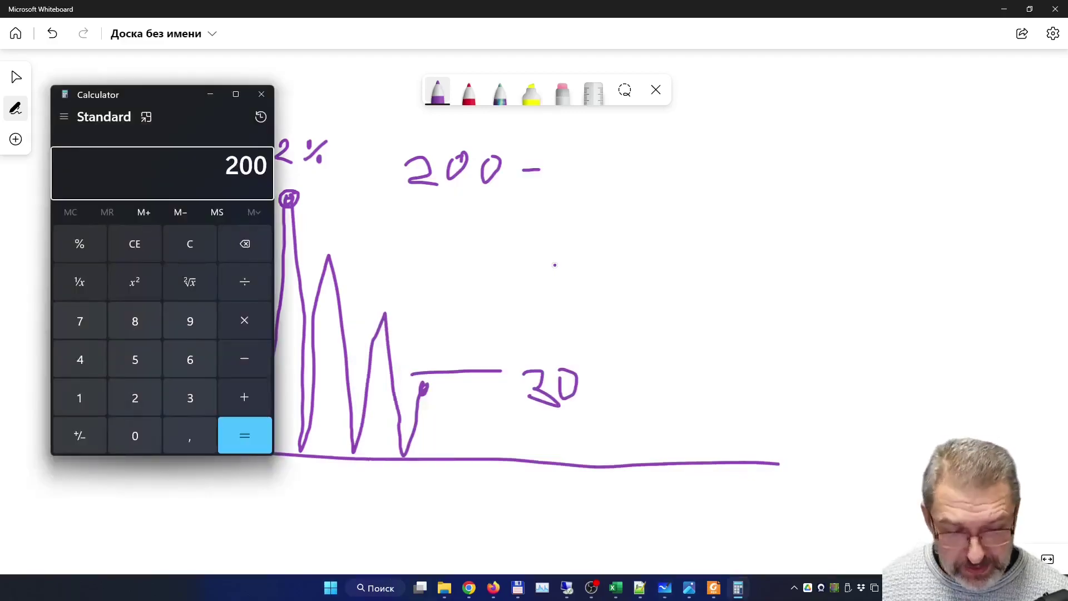
{"action": "type", "text": "*"}
{"action": "type", "text": "2"}
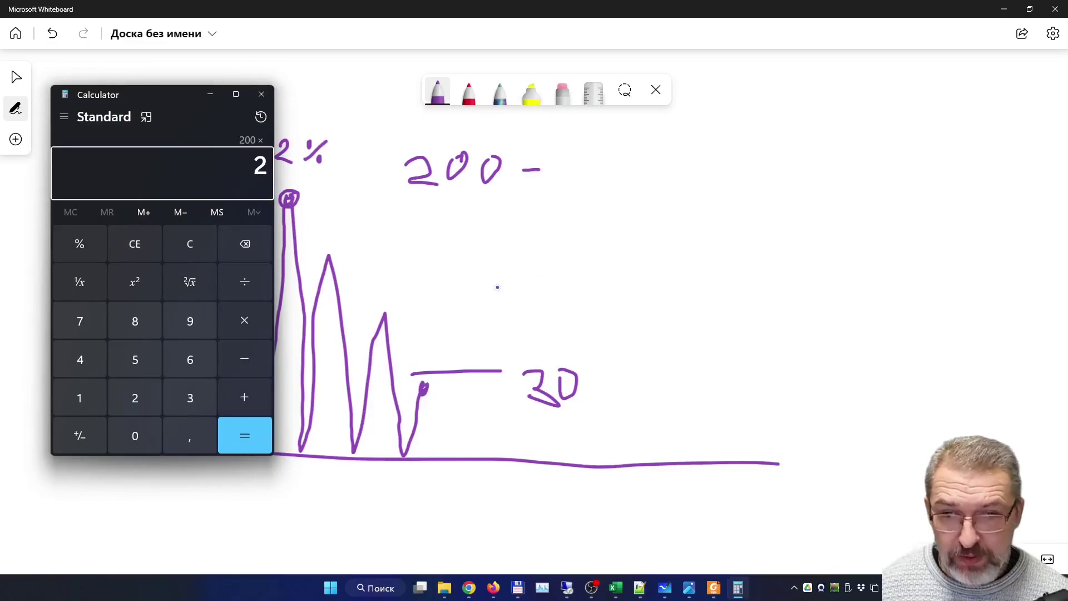
{"action": "left_click", "coordinate": [86, 247]}
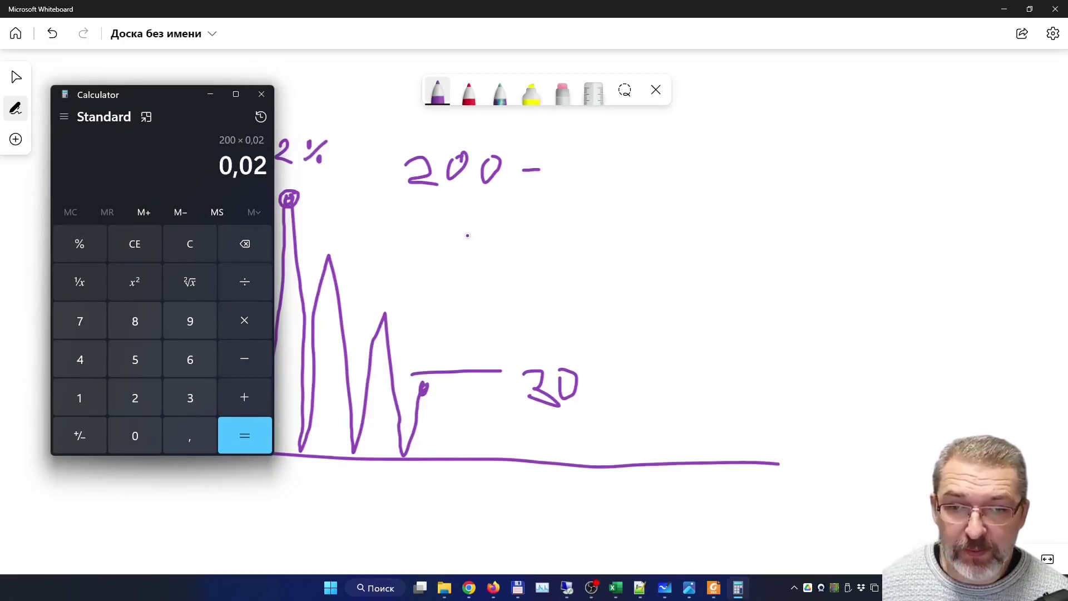
{"action": "key", "text": "Return"}
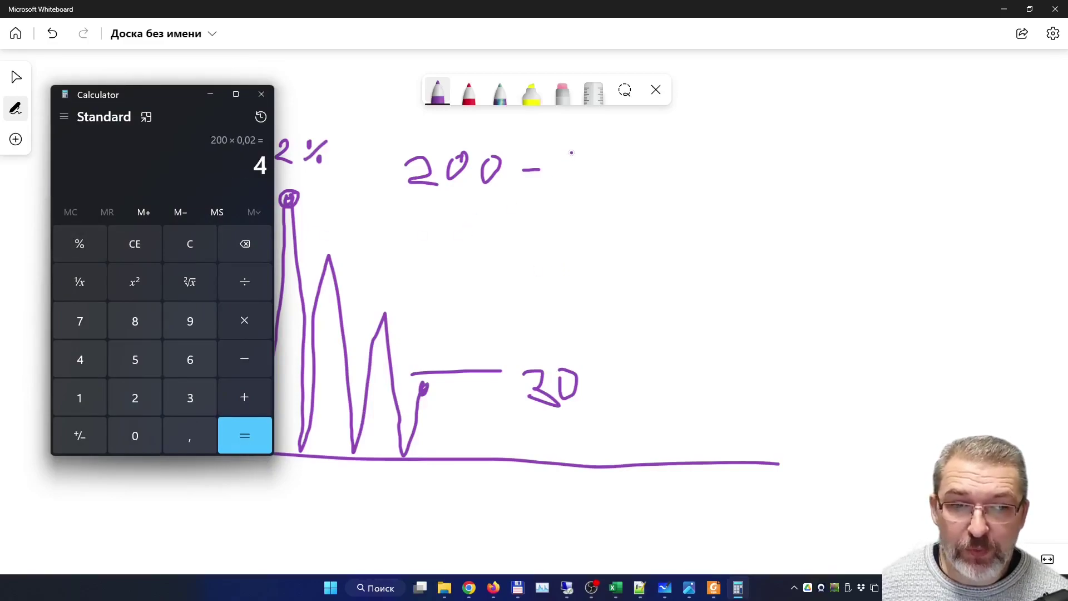
{"action": "mouse_move", "coordinate": [569, 151]}
{"action": "left_mouse_down"}
{"action": "mouse_move", "coordinate": [573, 167]}
{"action": "mouse_move", "coordinate": [595, 159]}
{"action": "mouse_move", "coordinate": [594, 190]}
{"action": "mouse_move", "coordinate": [646, 163]}
{"action": "mouse_move", "coordinate": [683, 181]}
{"action": "mouse_move", "coordinate": [700, 163]}
{"action": "mouse_move", "coordinate": [702, 183]}
{"action": "left_mouse_up"}
Complete '200 − 4 = 196' and write the next line subtracting 196×0.02, then return to the PDF
{"action": "mouse_move", "coordinate": [736, 149]}
{"action": "left_mouse_down"}
{"action": "mouse_move", "coordinate": [738, 164]}
{"action": "mouse_move", "coordinate": [724, 169]}
{"action": "mouse_move", "coordinate": [503, 210]}
{"action": "mouse_move", "coordinate": [414, 204]}
{"action": "mouse_move", "coordinate": [435, 258]}
{"action": "mouse_move", "coordinate": [533, 240]}
{"action": "mouse_move", "coordinate": [590, 268]}
{"action": "left_mouse_up"}
{"action": "mouse_move", "coordinate": [616, 255]}
{"action": "left_mouse_down"}
{"action": "mouse_move", "coordinate": [675, 241]}
{"action": "mouse_move", "coordinate": [696, 266]}
{"action": "left_mouse_up"}
{"action": "left_click", "coordinate": [662, 264]}
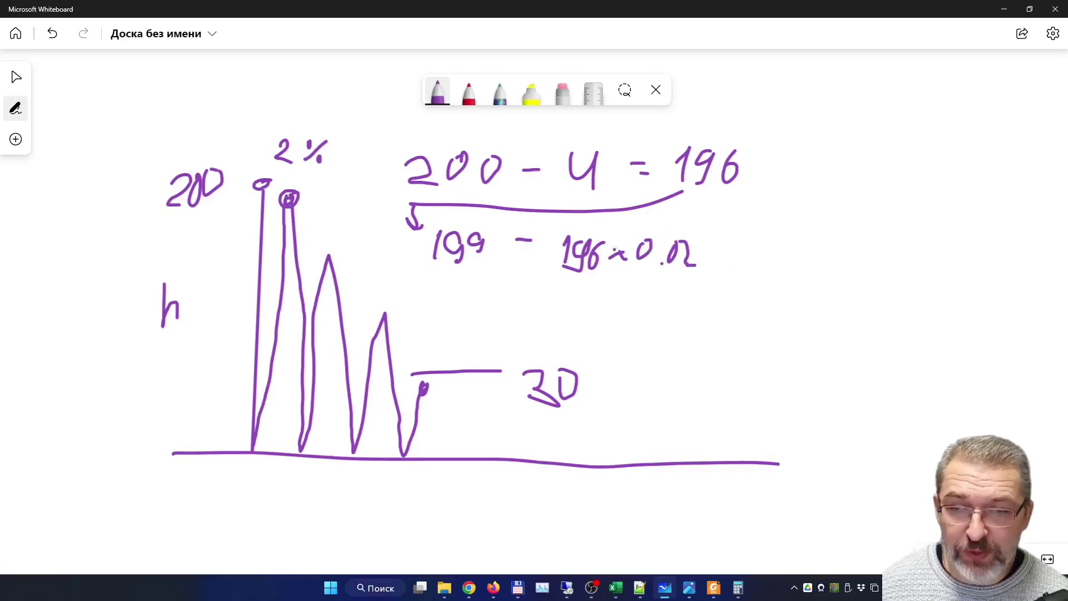
{"action": "mouse_move", "coordinate": [719, 249]}
{"action": "left_mouse_down"}
{"action": "mouse_move", "coordinate": [728, 257]}
{"action": "mouse_move", "coordinate": [606, 306]}
{"action": "mouse_move", "coordinate": [457, 295]}
{"action": "left_mouse_up"}
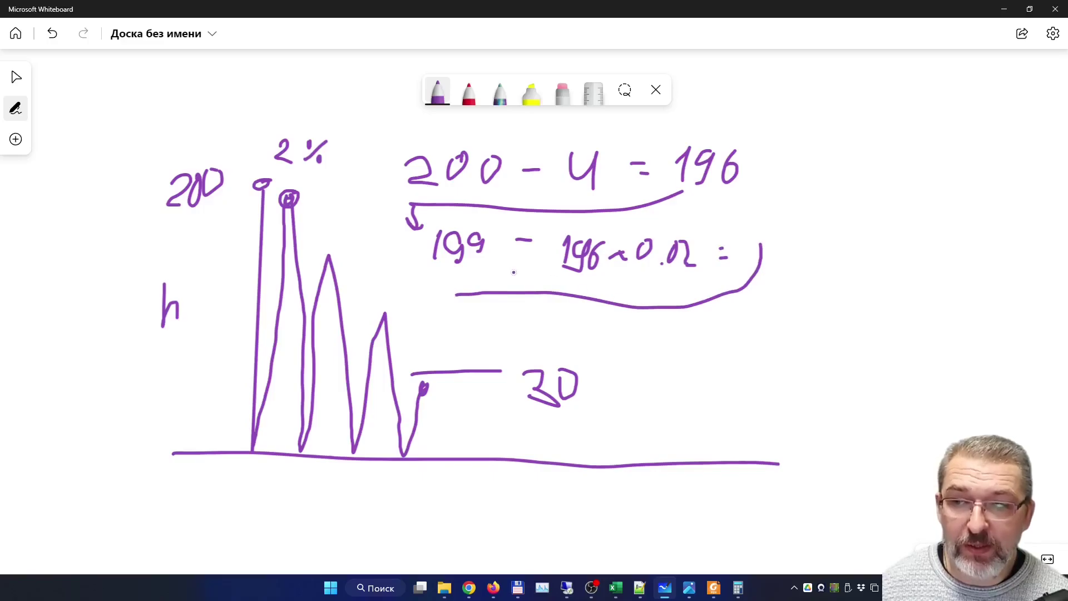
{"action": "left_click", "coordinate": [714, 587]}
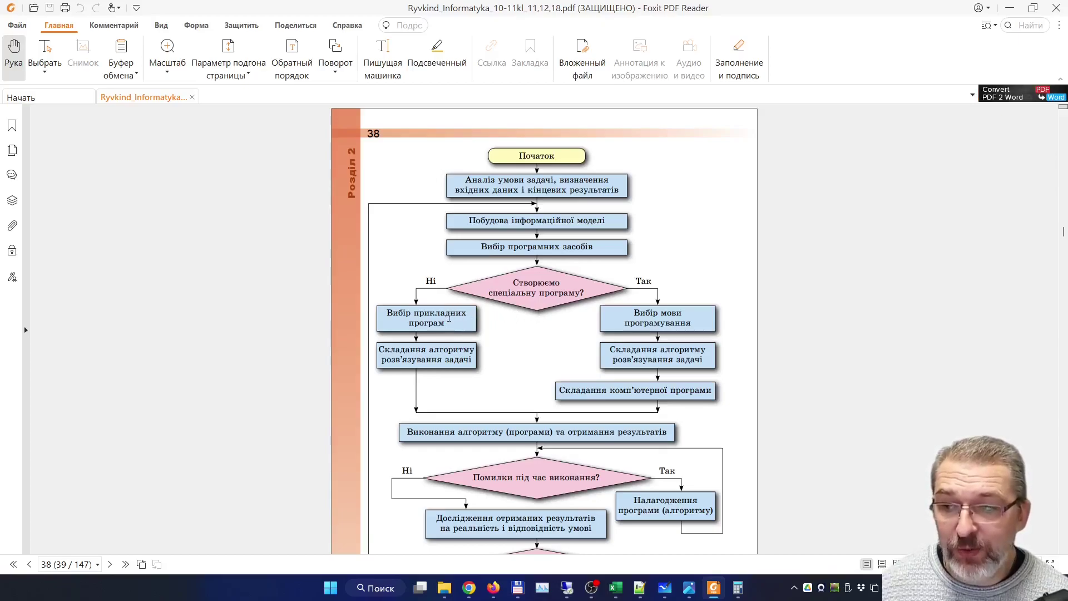
Enter the label h in B2 and the starting height 200 in C2
{"action": "key", "text": "alt+Tab"}
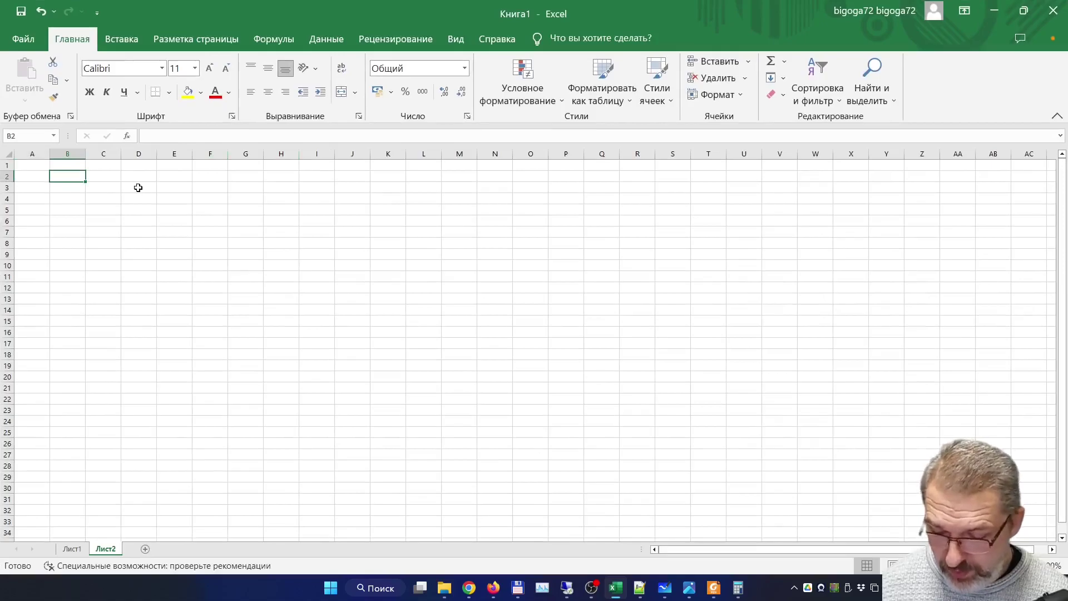
{"action": "type", "text": "h ="}
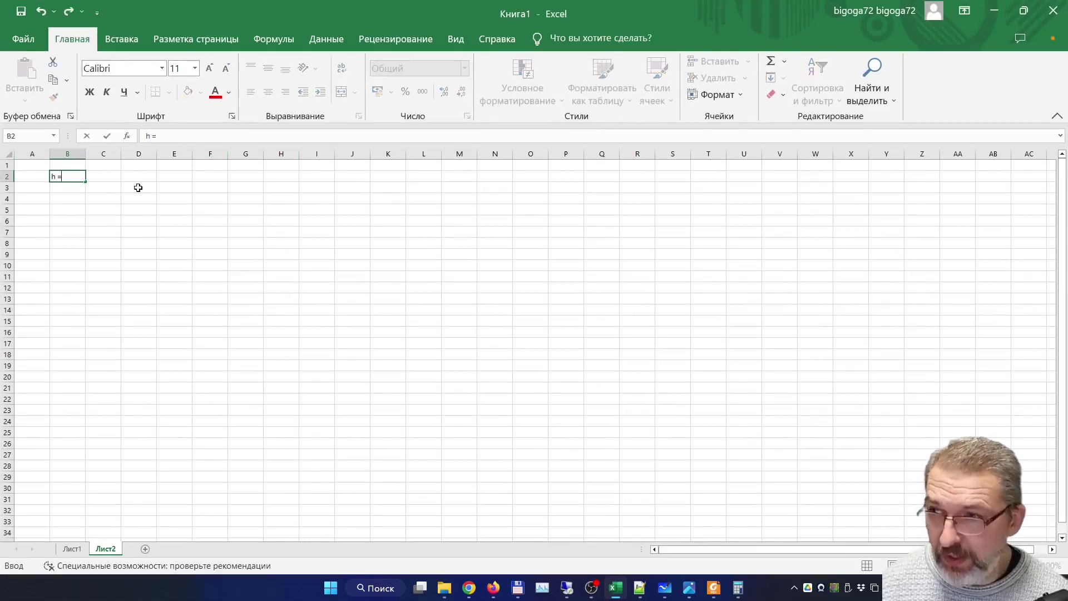
{"action": "key", "text": "Tab"}
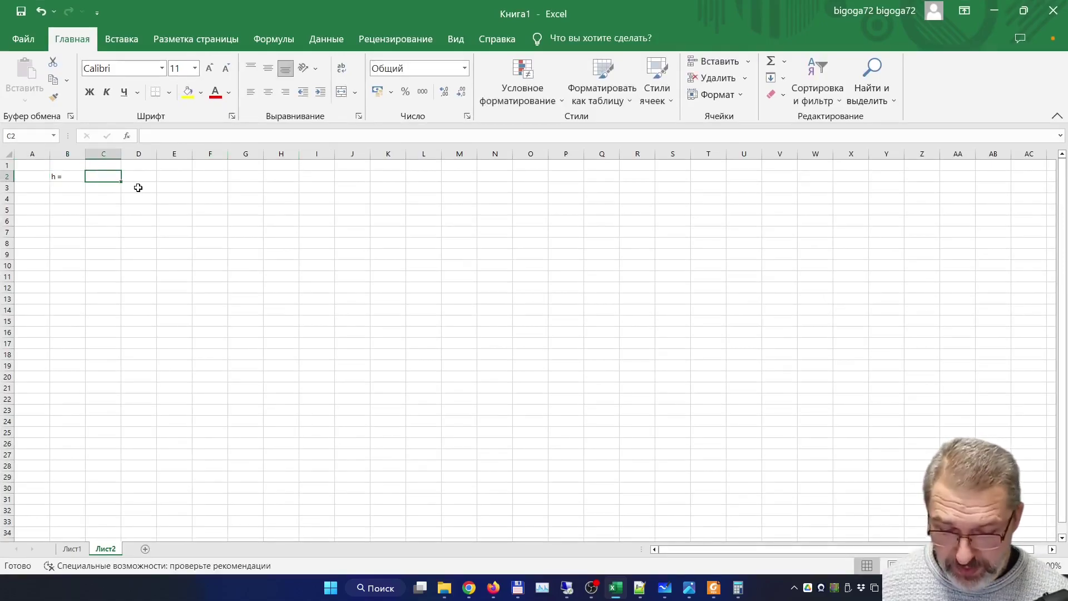
{"action": "type", "text": "200"}
{"action": "key", "text": "Tab"}
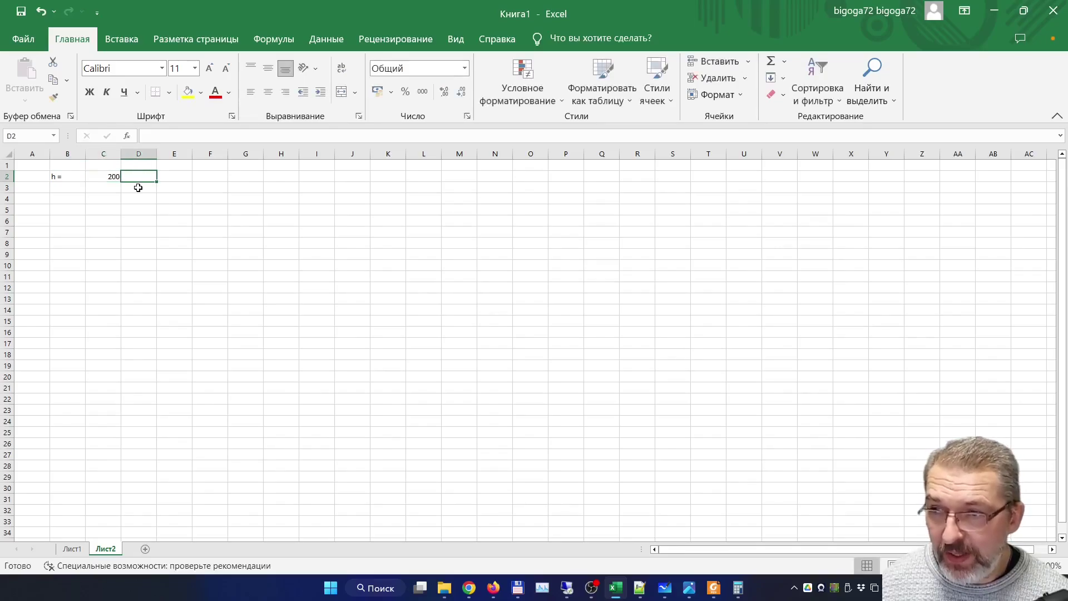
{"action": "key", "text": "Right"}
{"action": "key", "text": "Left"}
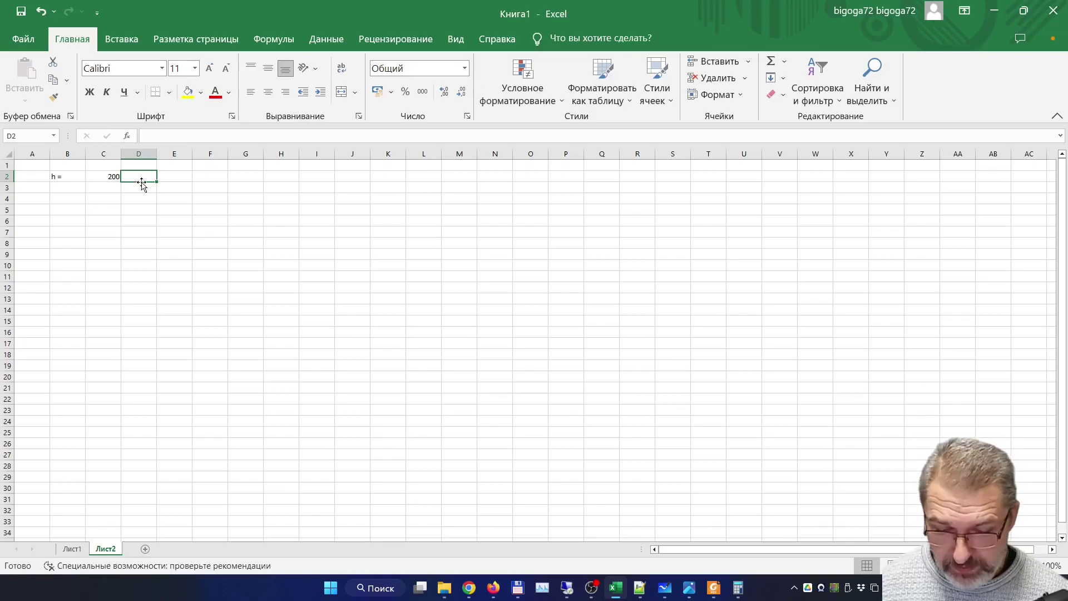
Enter the 2% loss formula based on C2 in D2, giving 4
{"action": "type", "text": "="}
{"action": "left_click", "coordinate": [109, 176]}
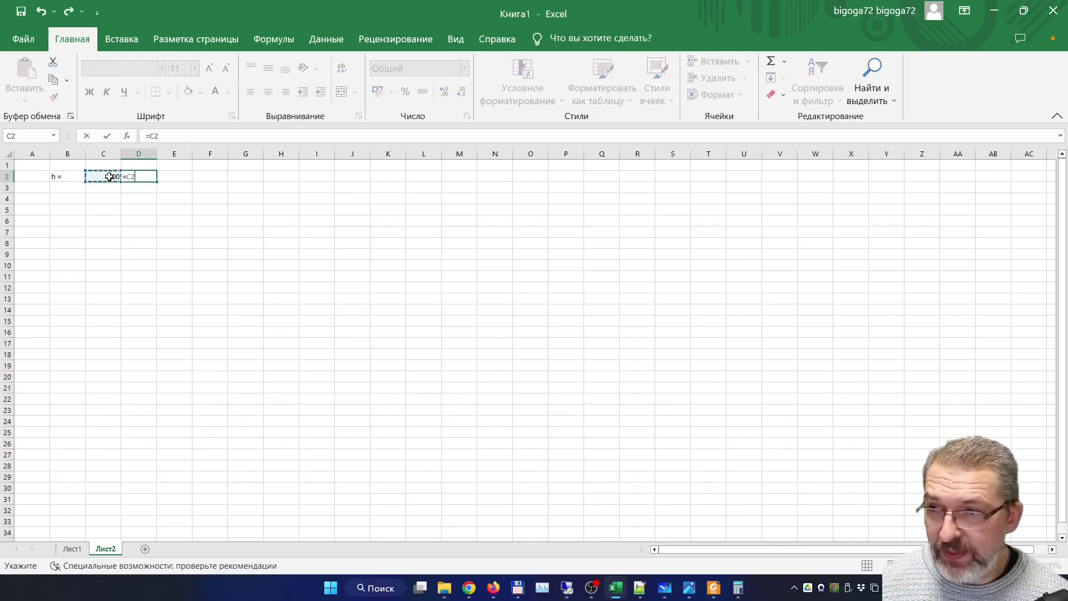
{"action": "type", "text": "*"}
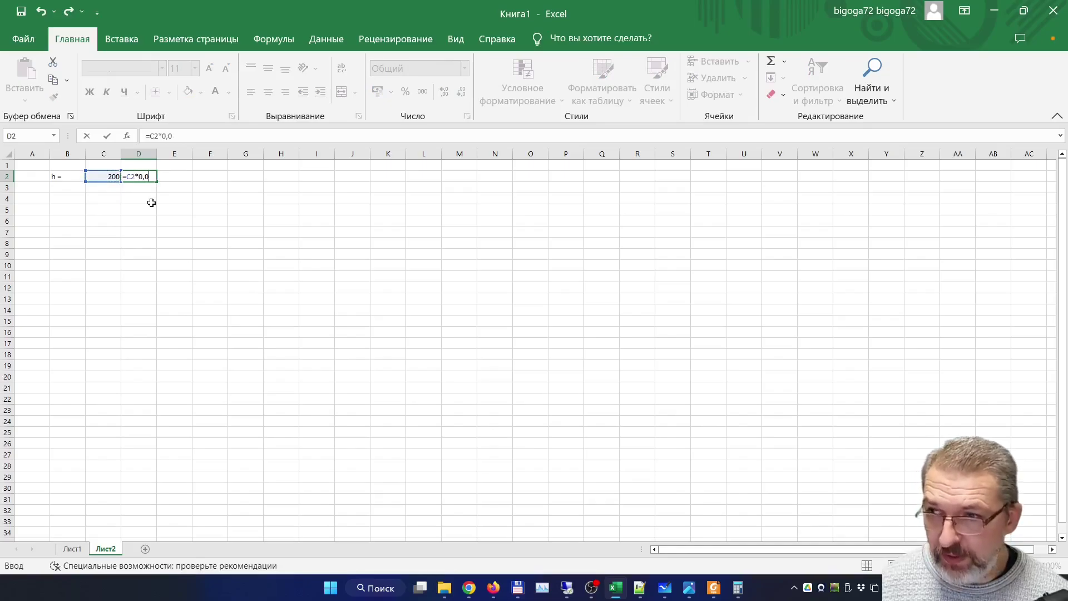
{"action": "key", "text": "Tab"}
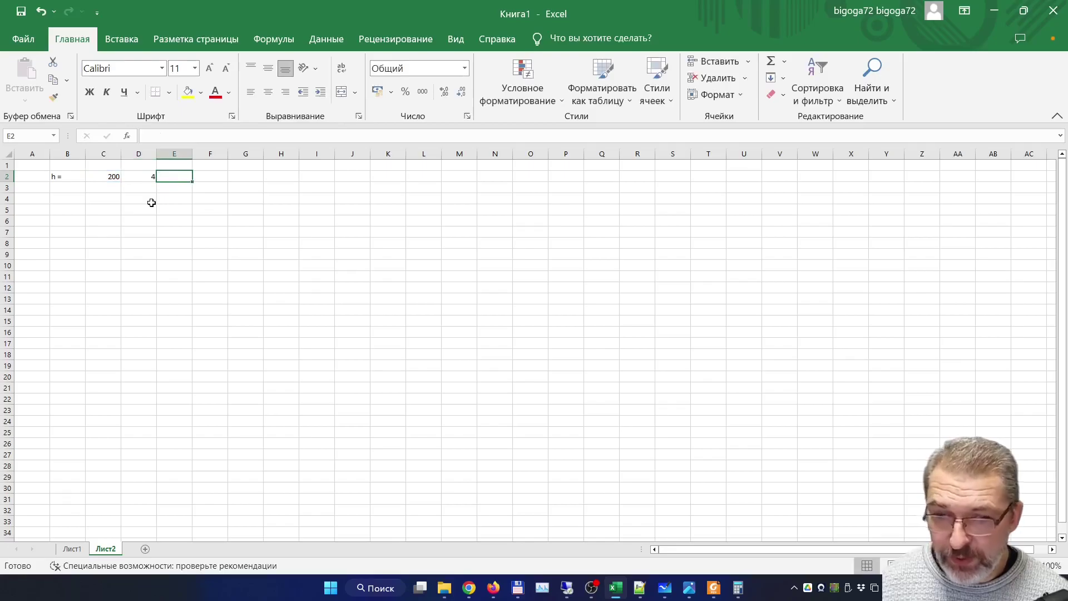
Enter =C2-D2 in E2 to get the rebound height 196
{"action": "type", "text": "="}
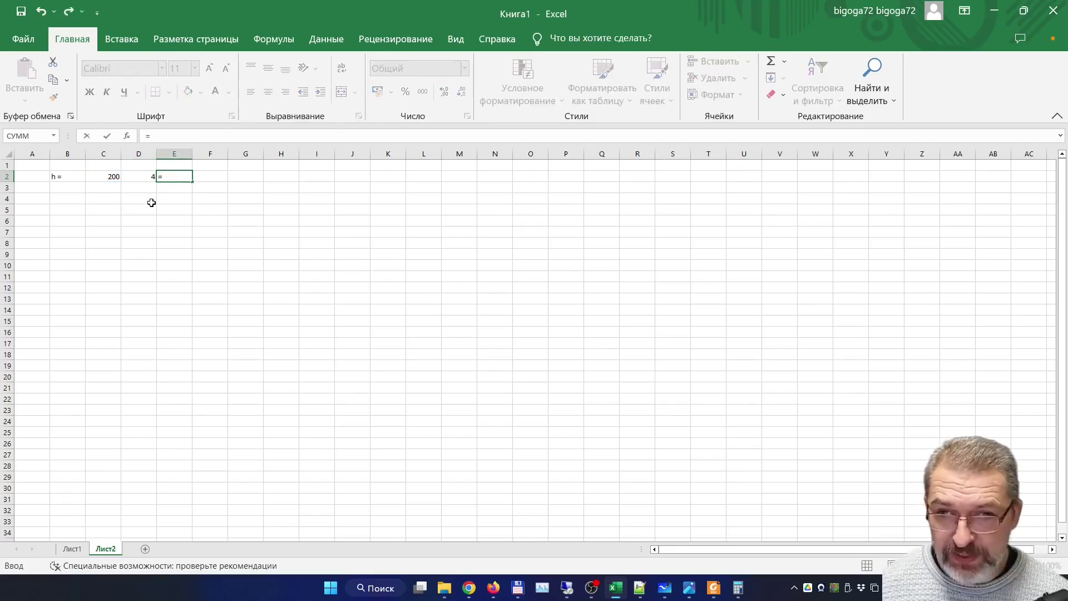
{"action": "left_click", "coordinate": [109, 176]}
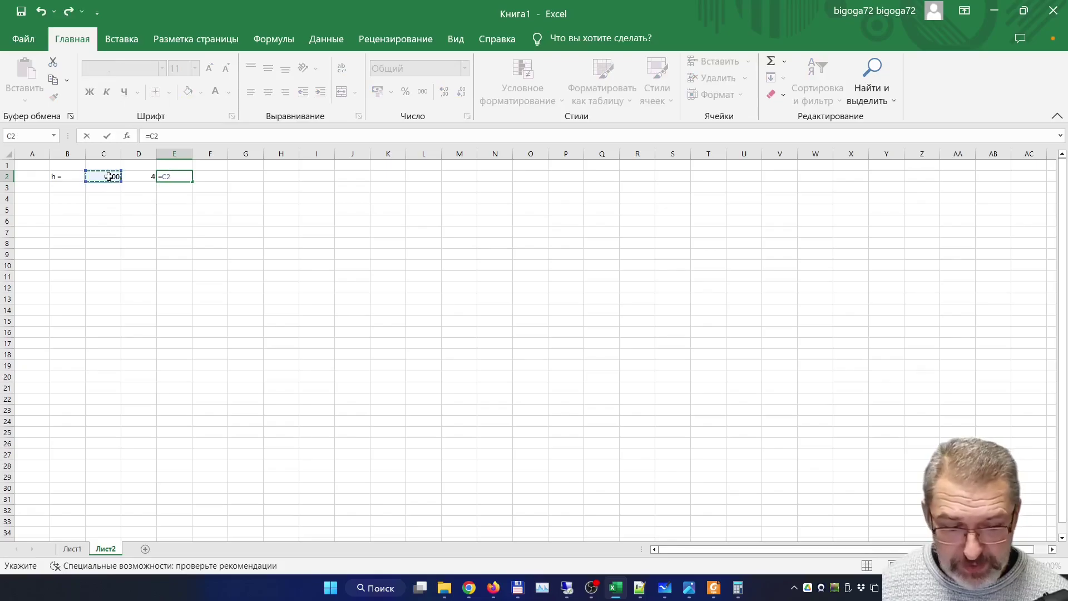
{"action": "type", "text": "-"}
{"action": "left_click", "coordinate": [136, 177]}
{"action": "key", "text": "Return"}
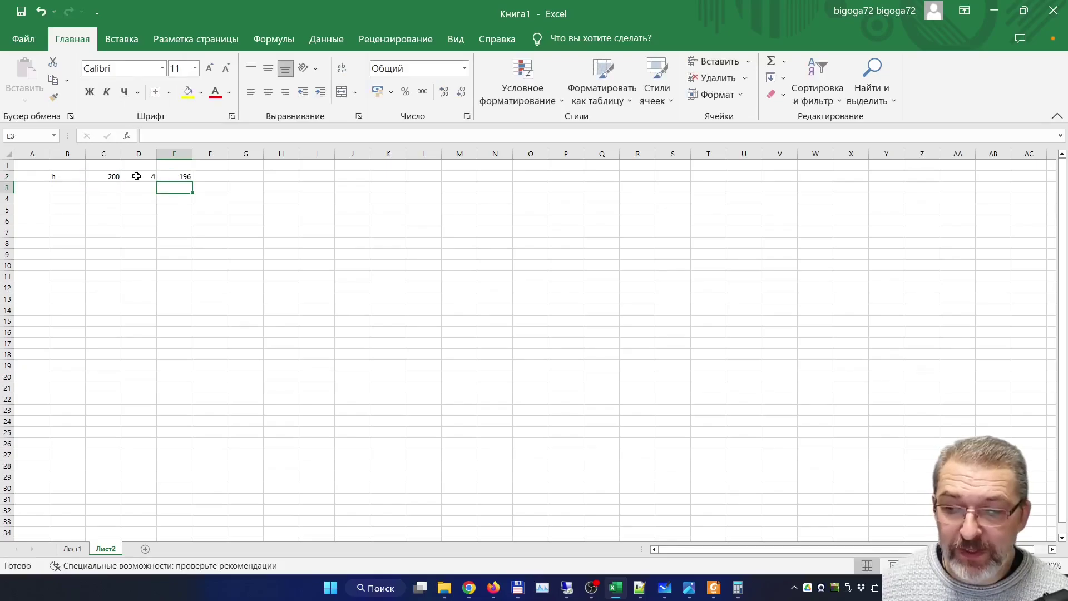
Start the bounce counter with 1 in G2
{"action": "left_click", "coordinate": [242, 176]}
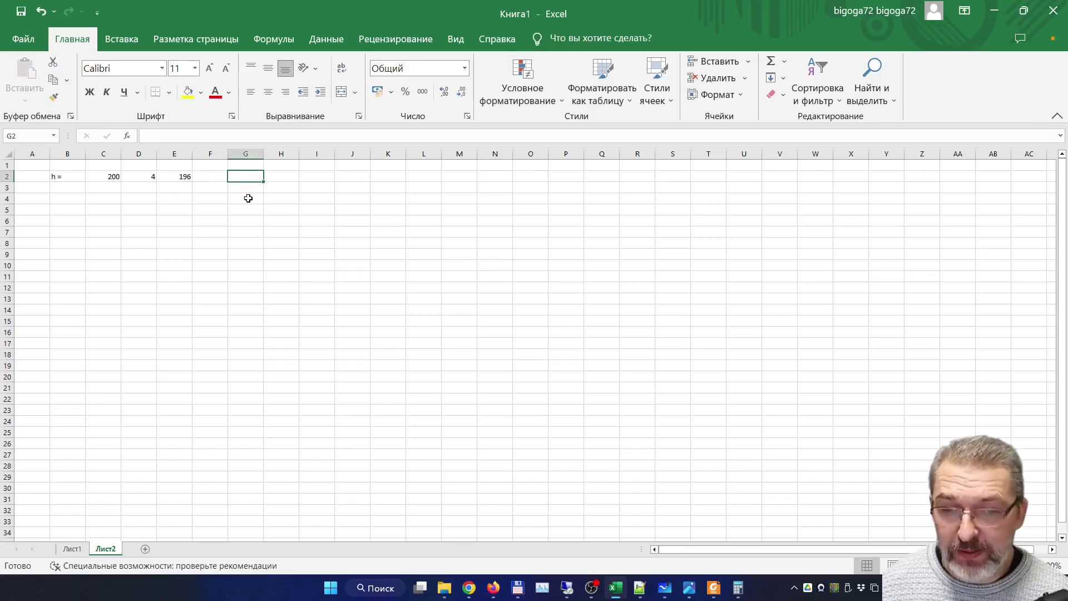
{"action": "type", "text": "1"}
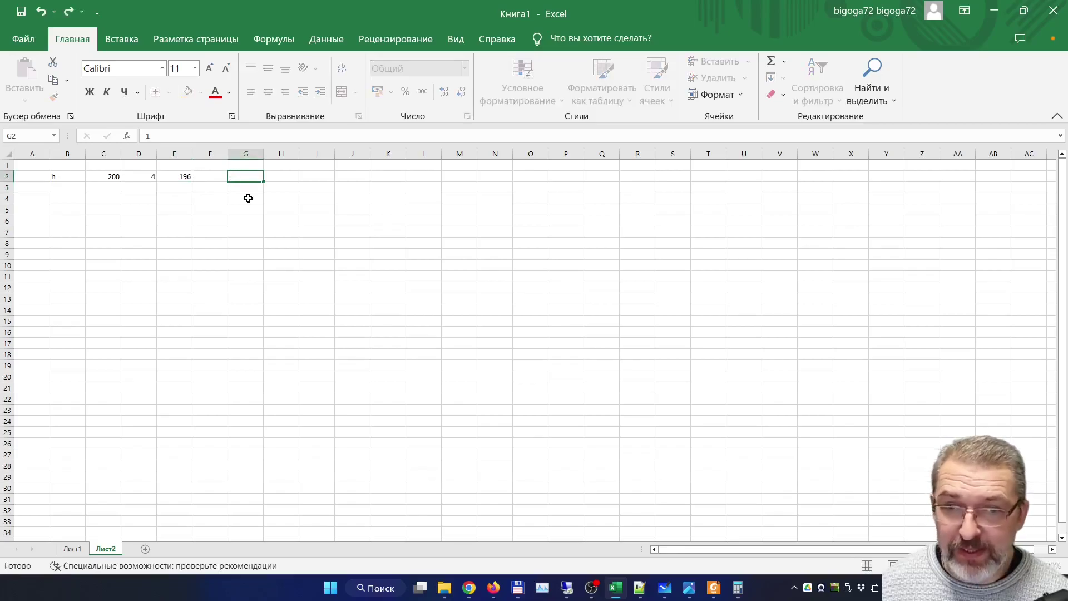
{"action": "key", "text": "Return"}
{"action": "key", "text": "Up"}
{"action": "key", "text": "Down"}
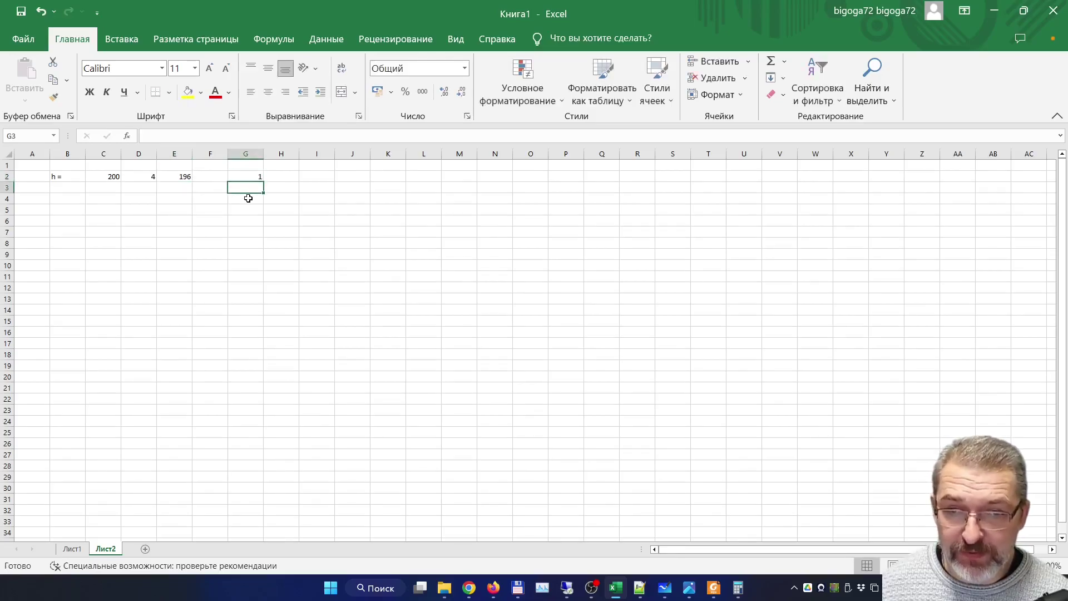
{"action": "key", "text": "Left"}
{"action": "key", "text": "Left"}
{"action": "key", "text": "Left"}
{"action": "key", "text": "Left"}
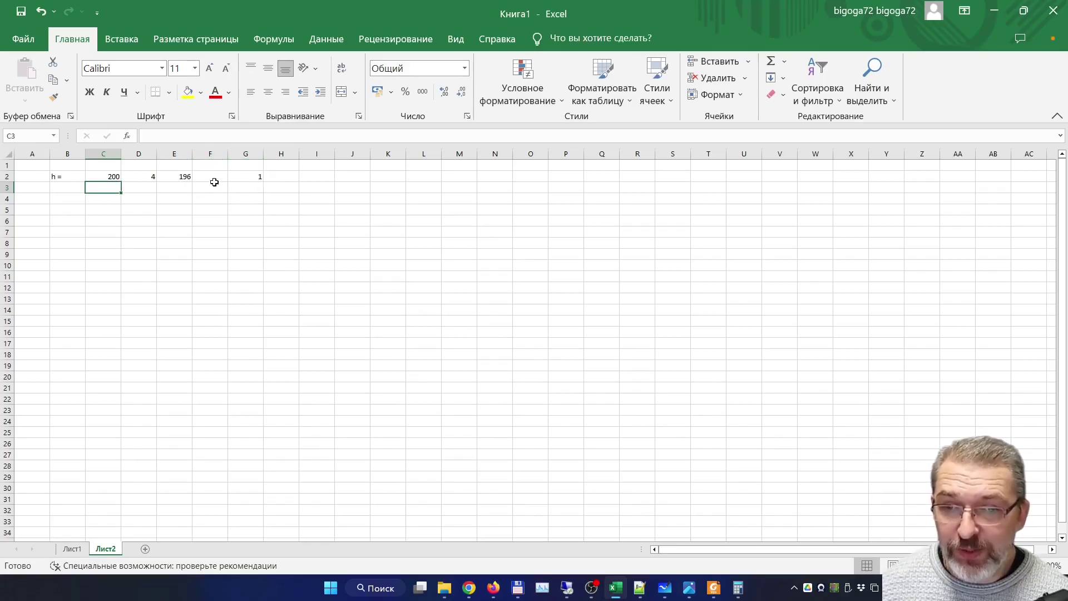
Set C3 to =E2 so the next starting height is 196
{"action": "left_click", "coordinate": [187, 176]}
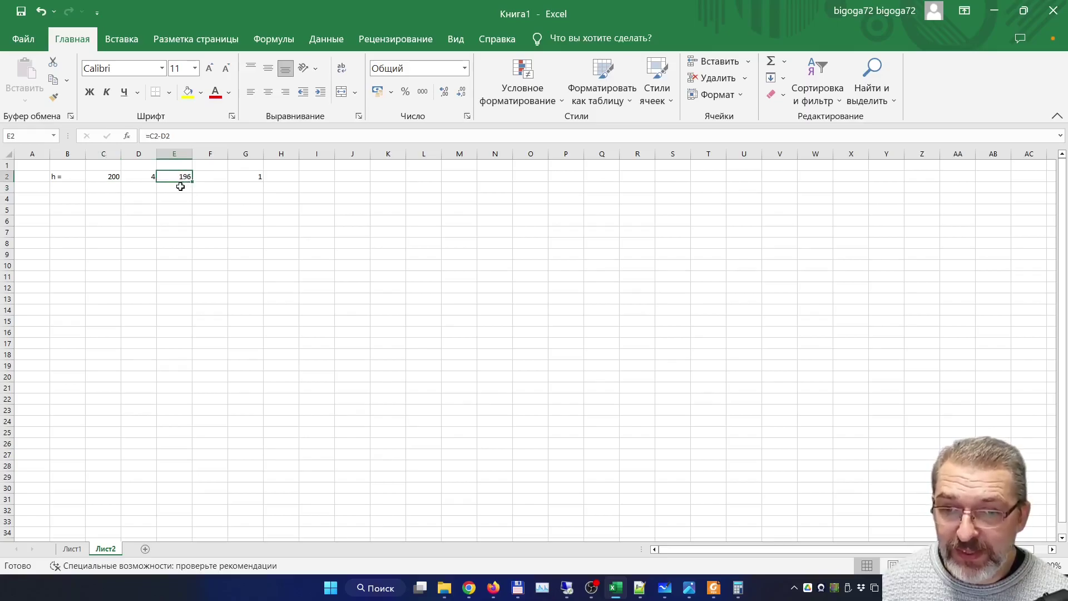
{"action": "left_click", "coordinate": [97, 189]}
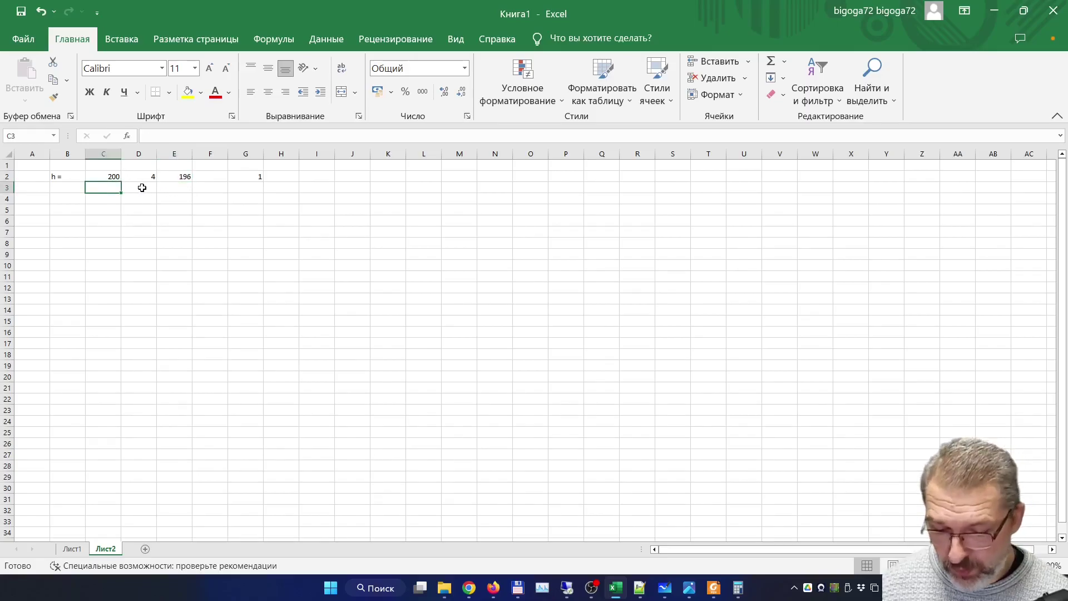
{"action": "type", "text": "="}
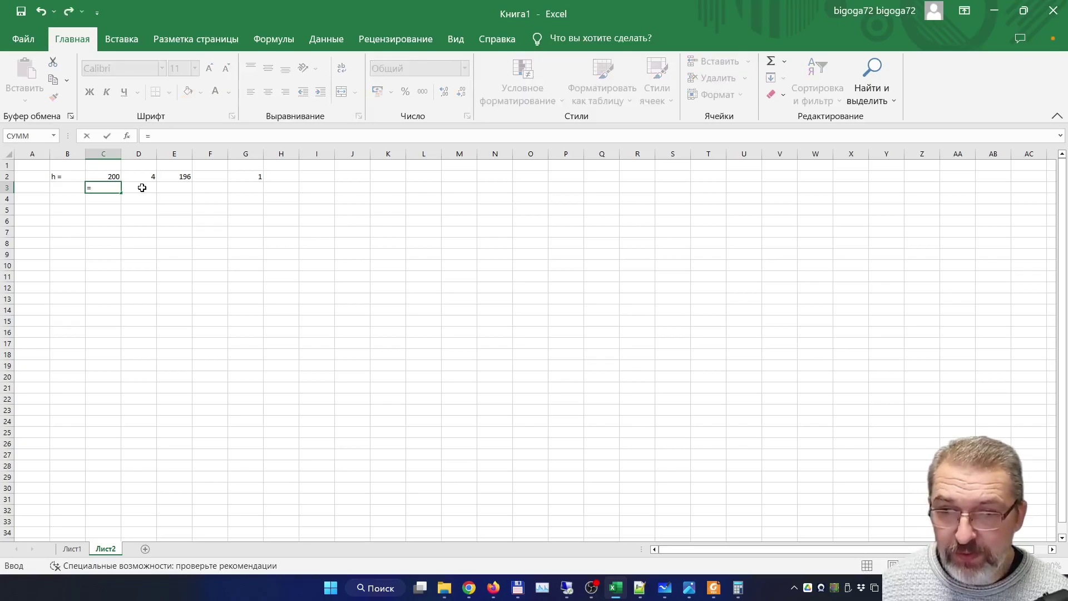
{"action": "left_click", "coordinate": [176, 177]}
{"action": "key", "text": "Return"}
Fill D2's loss formula down into D3, giving 3,92
{"action": "scroll", "coordinate": [198, 200], "scroll_direction": "up", "scroll_amount": 5}
{"action": "left_click", "coordinate": [236, 219]}
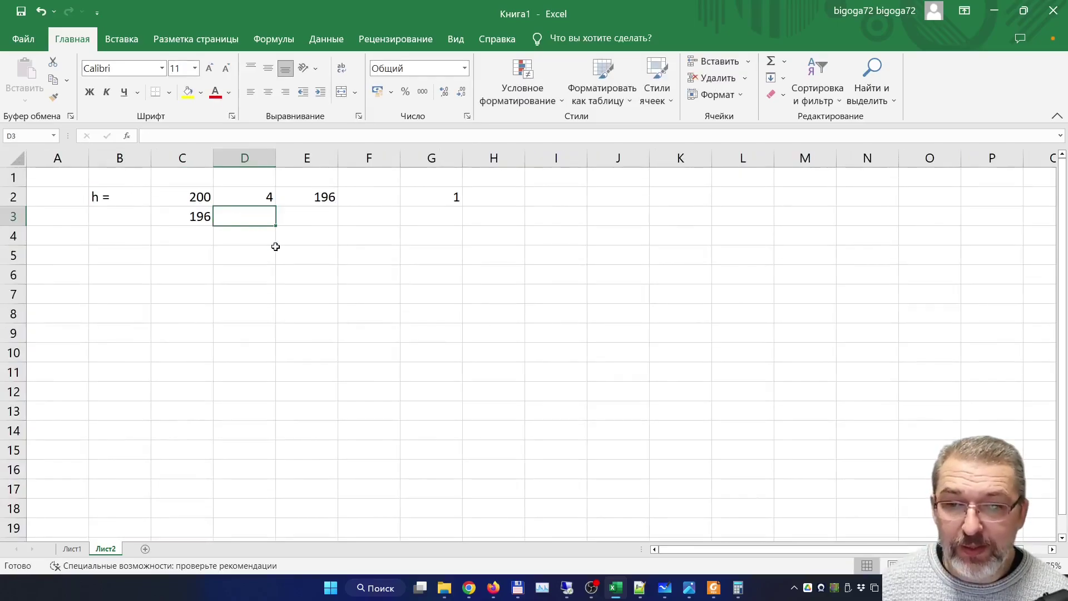
{"action": "left_click", "coordinate": [257, 204]}
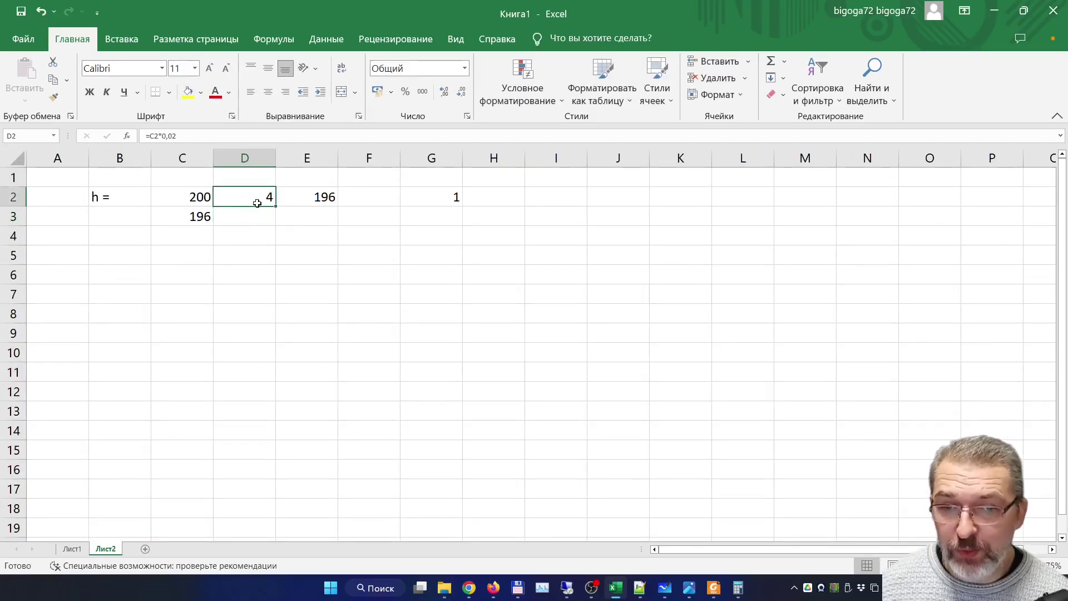
{"action": "left_click_drag", "start_coordinate": [275, 206], "coordinate": [277, 224]}
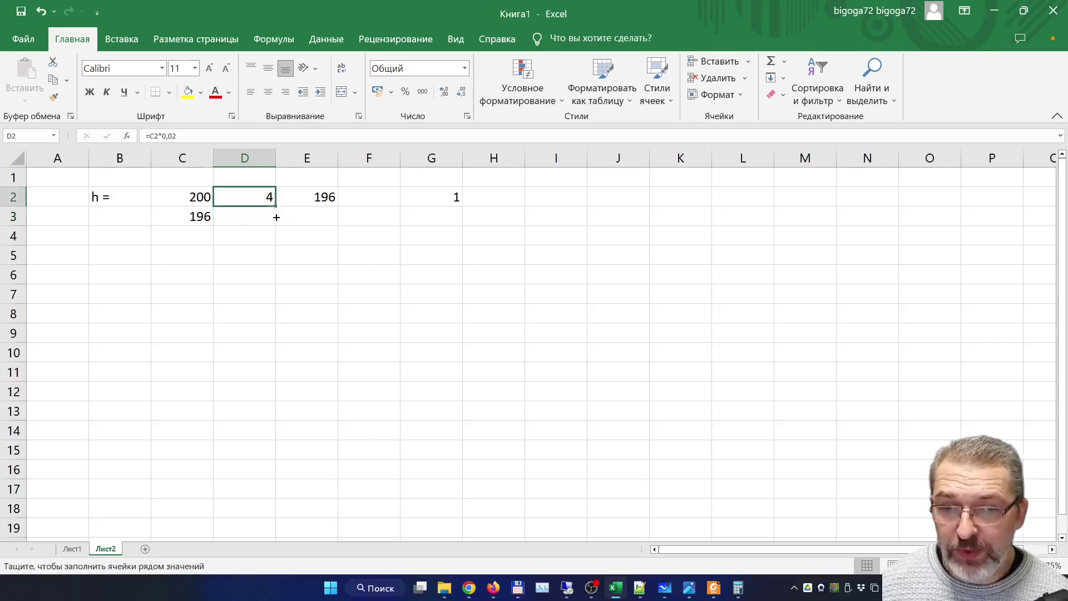
{"action": "left_click", "coordinate": [273, 221]}
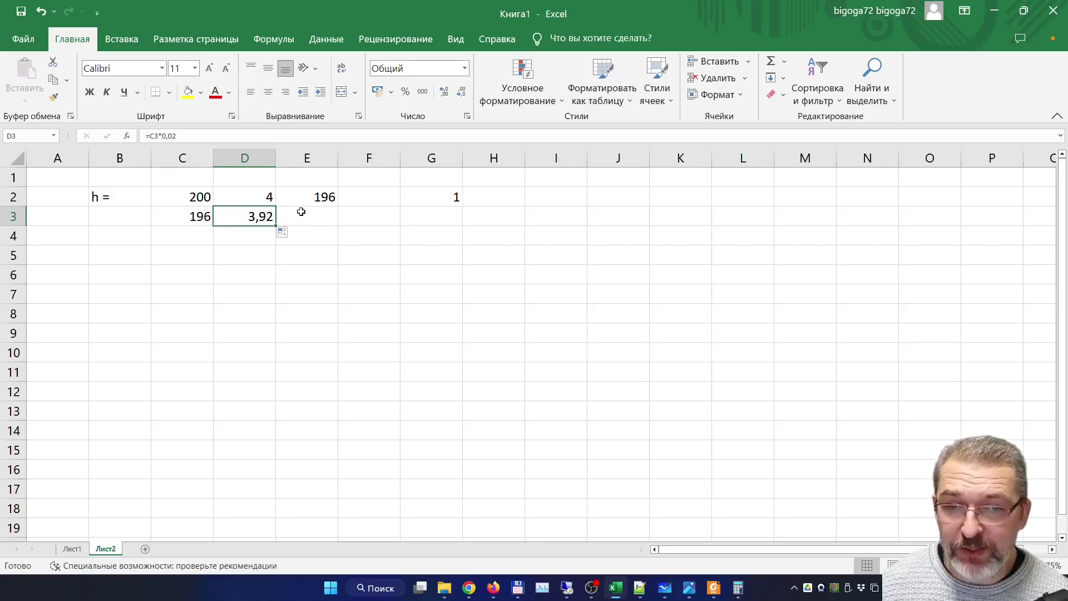
Fill E2 into E3 for 192,08 and continue the counter to 2 in G3
{"action": "left_click", "coordinate": [314, 198]}
{"action": "left_click_drag", "start_coordinate": [337, 206], "coordinate": [337, 219]}
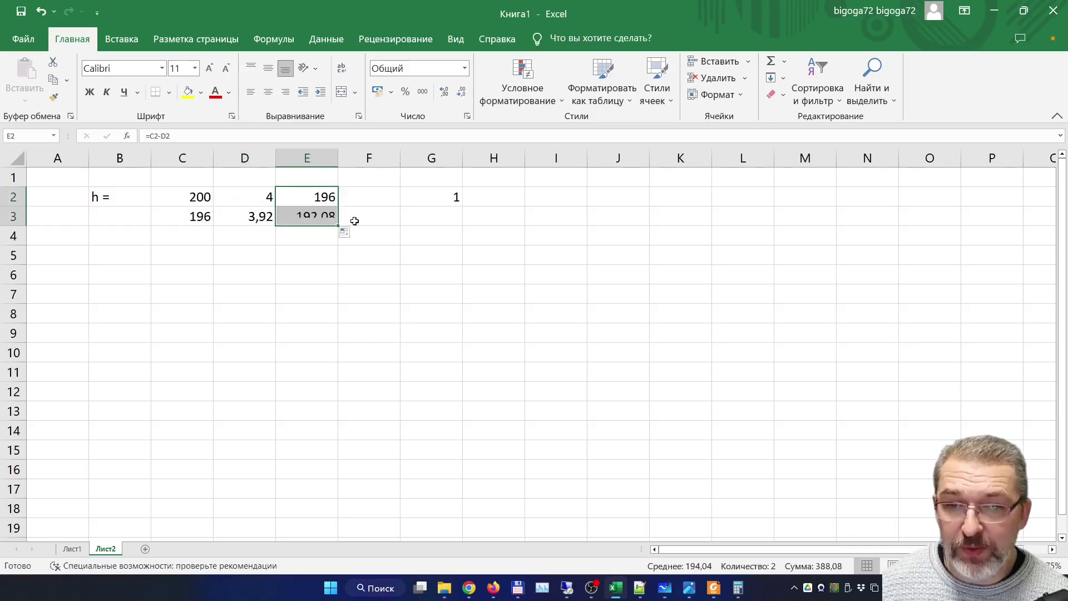
{"action": "left_click", "coordinate": [453, 198]}
{"action": "left_click_drag", "start_coordinate": [461, 208], "coordinate": [465, 226]}
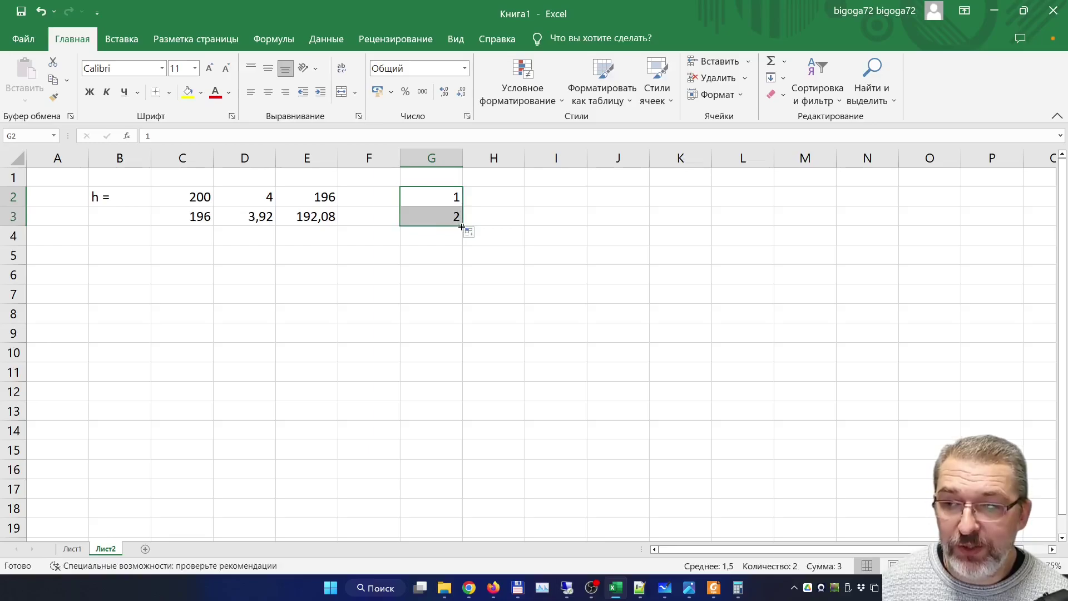
{"action": "left_click_drag", "start_coordinate": [175, 216], "coordinate": [289, 219]}
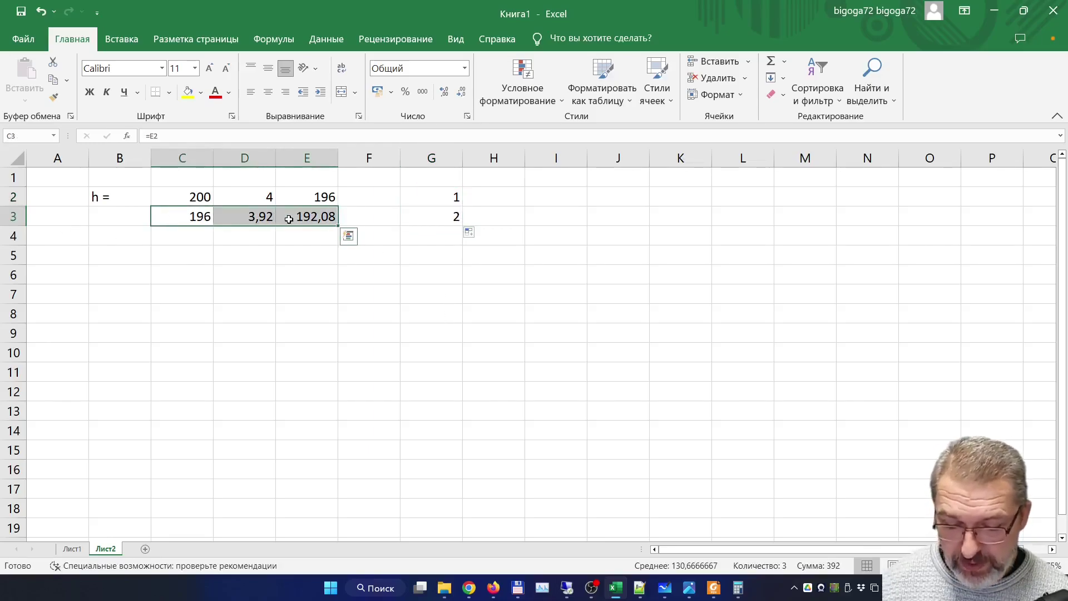
Copy the C3:E3 bounce formulas into C4:E343
{"action": "key", "text": "ctrl+c"}
{"action": "left_click_drag", "start_coordinate": [167, 237], "coordinate": [320, 551]}
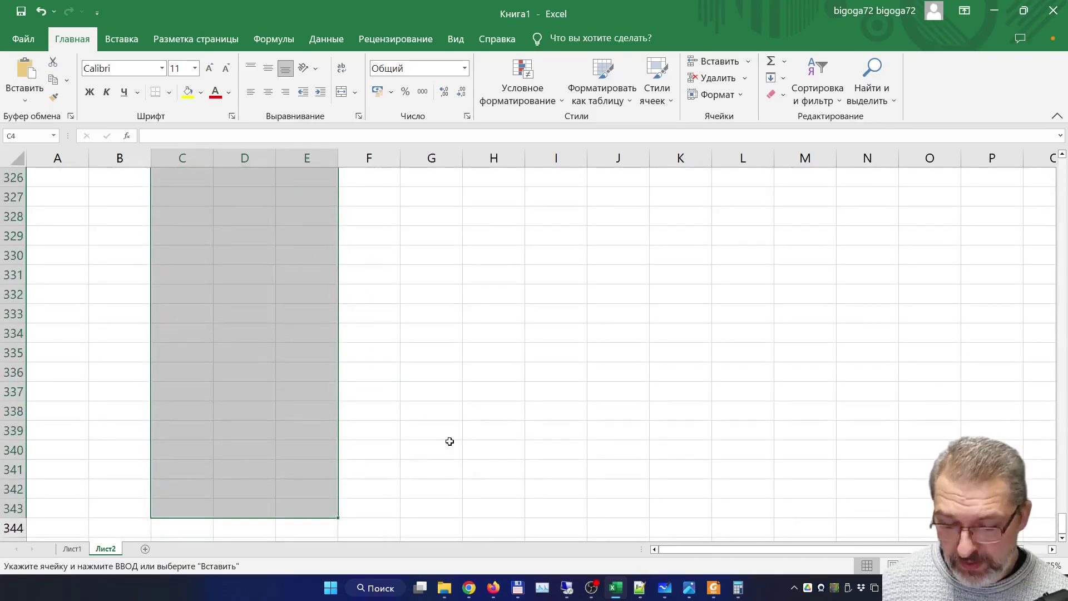
{"action": "key", "text": "ctrl+v"}
{"action": "scroll", "coordinate": [334, 362], "scroll_direction": "down", "scroll_amount": 9}
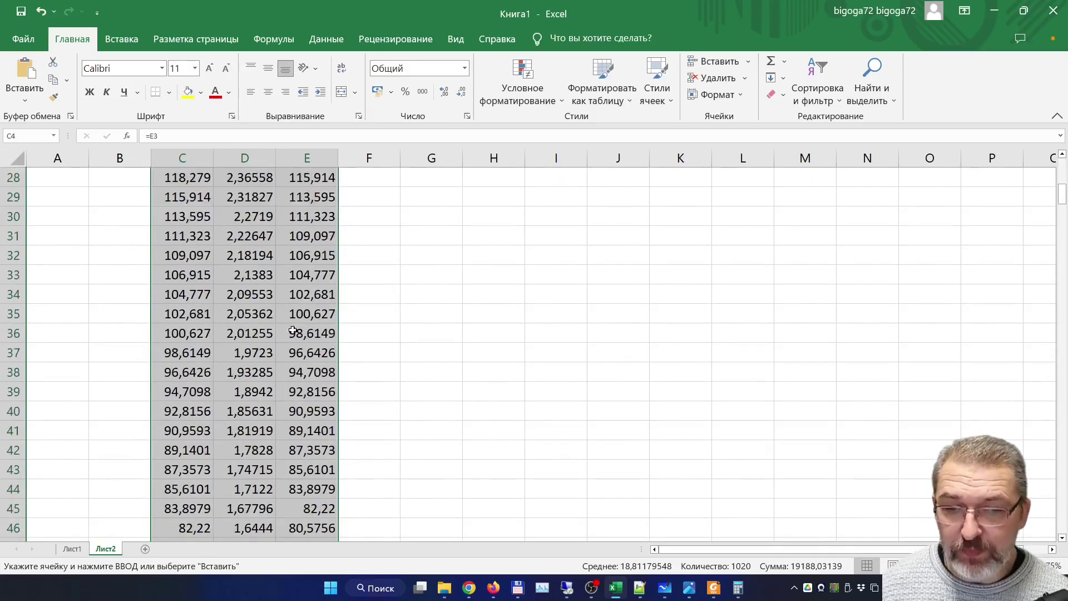
{"action": "scroll", "coordinate": [293, 330], "scroll_direction": "down", "scroll_amount": 7}
{"action": "scroll", "coordinate": [293, 331], "scroll_direction": "down", "scroll_amount": 13}
{"action": "scroll", "coordinate": [293, 331], "scroll_direction": "up", "scroll_amount": 20}
Extend the bounce numbers in column G down to 149
{"action": "left_click", "coordinate": [432, 217]}
{"action": "mouse_move", "coordinate": [463, 225]}
{"action": "left_mouse_down"}
{"action": "mouse_move", "coordinate": [447, 587]}
{"action": "mouse_move", "coordinate": [448, 532]}
{"action": "left_mouse_up"}
{"action": "scroll", "coordinate": [311, 225], "scroll_direction": "up", "scroll_amount": 20}
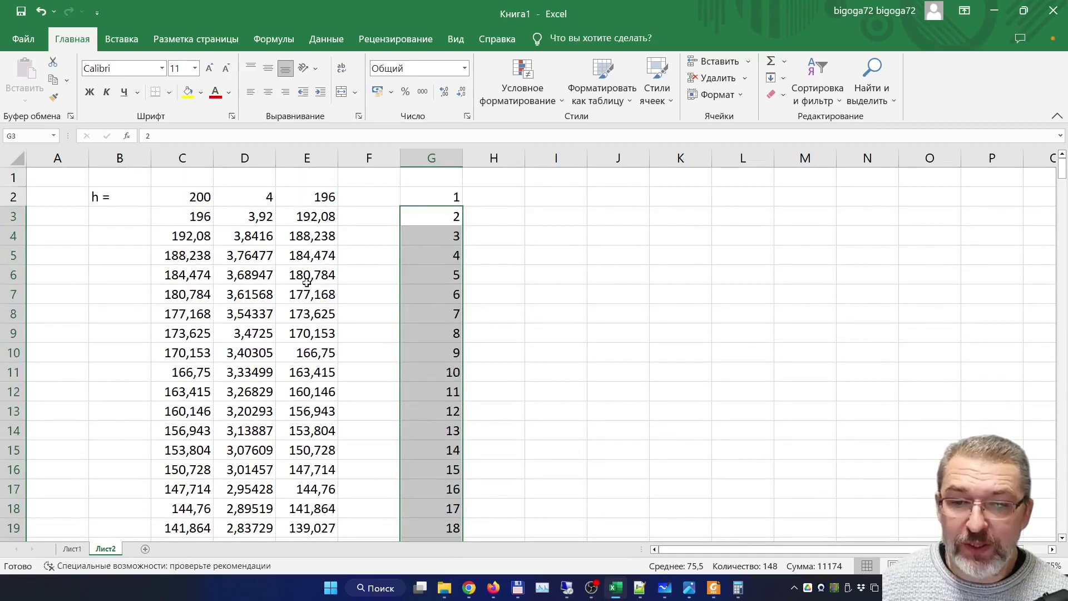
{"action": "scroll", "coordinate": [308, 290], "scroll_direction": "down", "scroll_amount": 3}
{"action": "scroll", "coordinate": [309, 301], "scroll_direction": "down", "scroll_amount": 2}
{"action": "scroll", "coordinate": [311, 312], "scroll_direction": "up", "scroll_amount": 5}
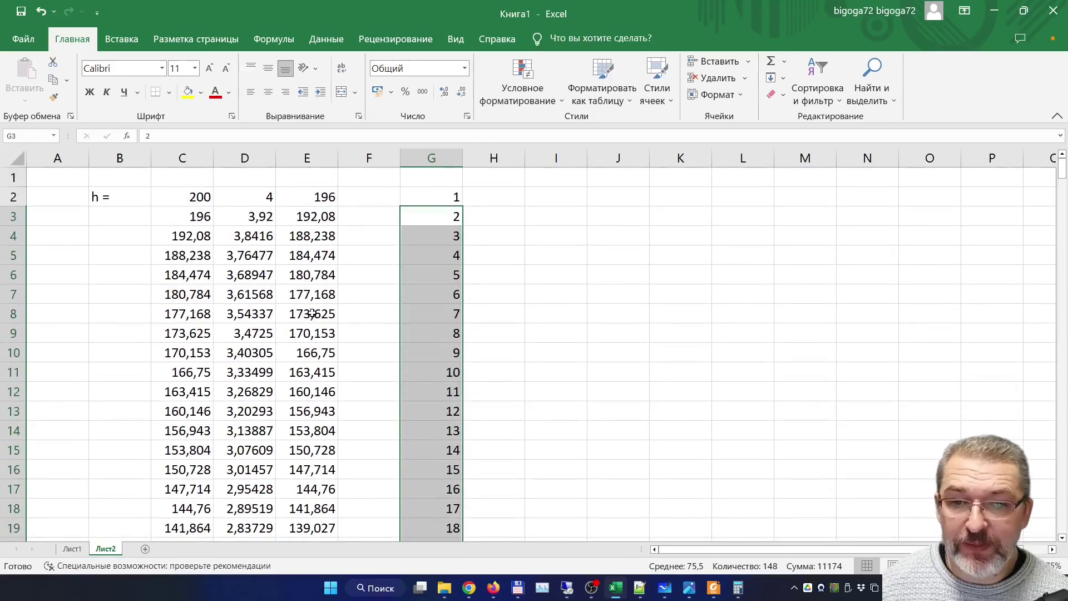
Highlight column E values less than 30 in light red fill with dark red text
{"action": "left_click", "coordinate": [307, 158]}
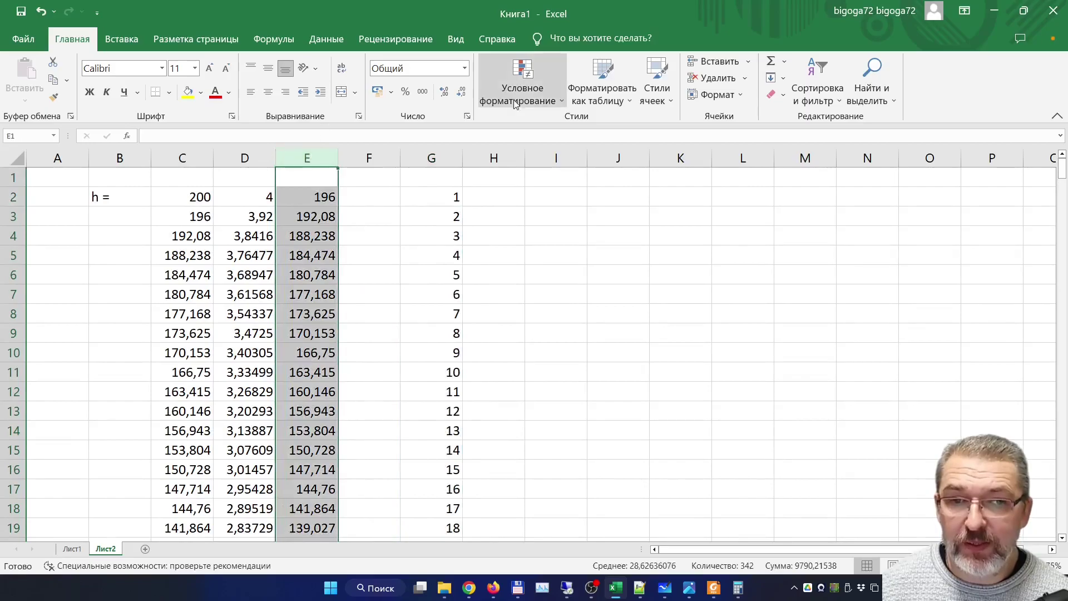
{"action": "left_click", "coordinate": [533, 87]}
{"action": "mouse_move", "coordinate": [576, 127]}
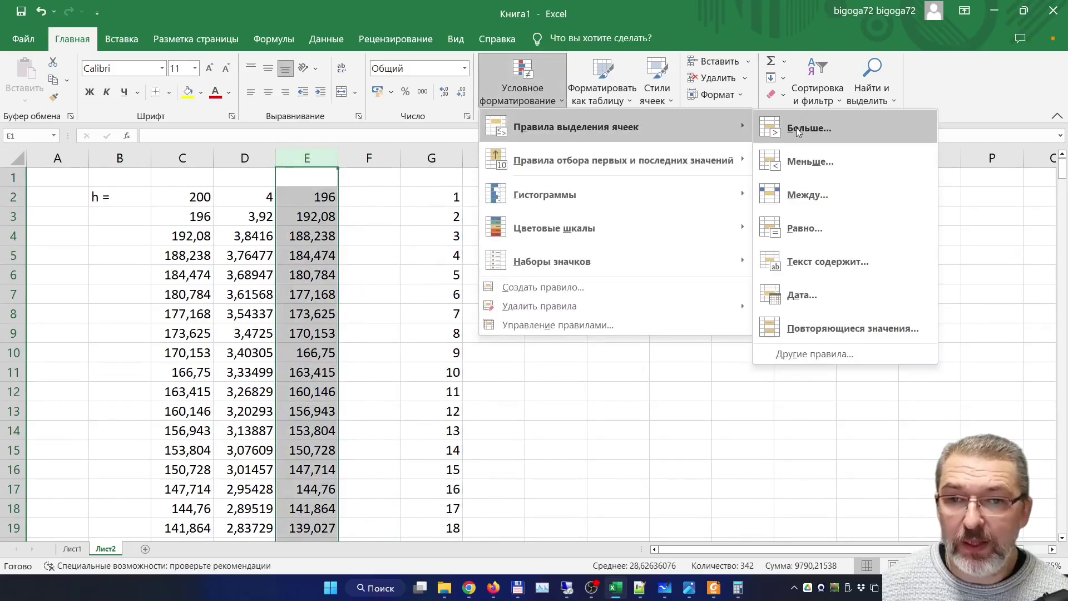
{"action": "left_click", "coordinate": [801, 163]}
{"action": "left_click", "coordinate": [222, 295]}
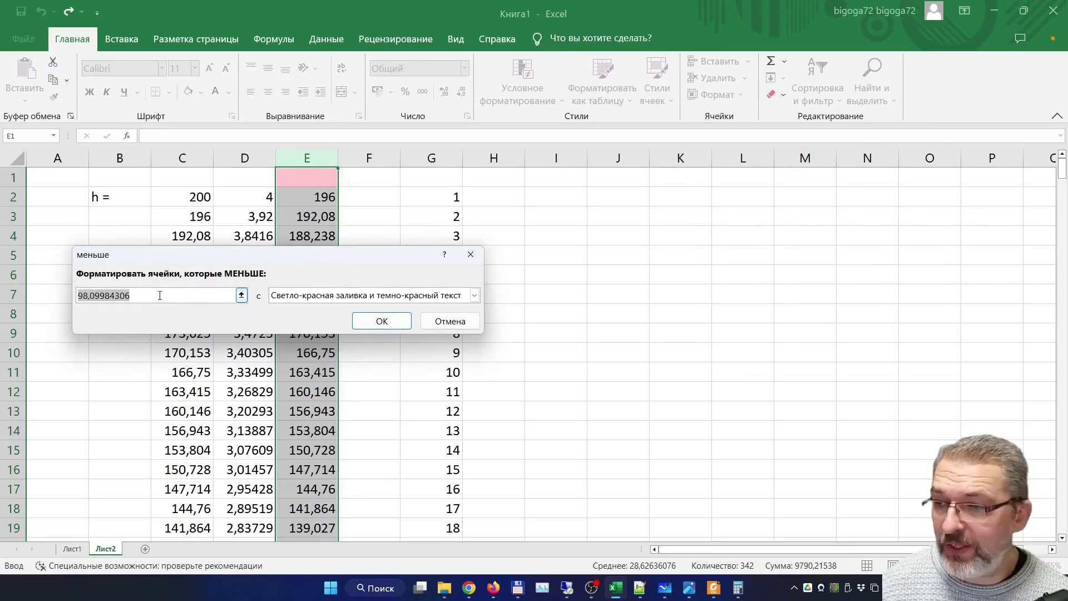
{"action": "key", "text": "BackSpace"}
{"action": "type", "text": "30"}
{"action": "key", "text": "Return"}
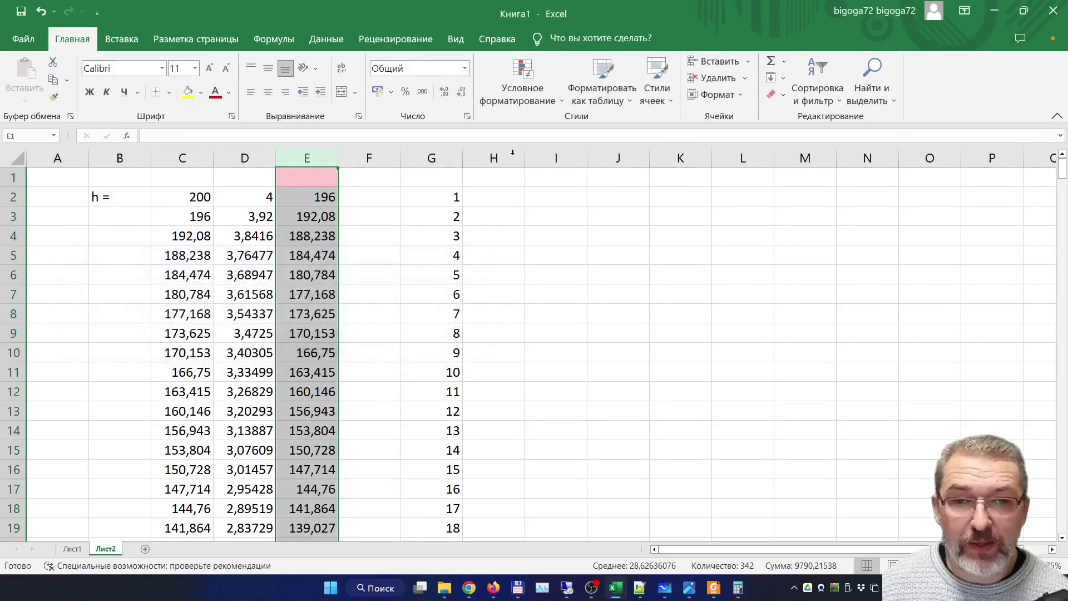
{"action": "left_click", "coordinate": [333, 173]}
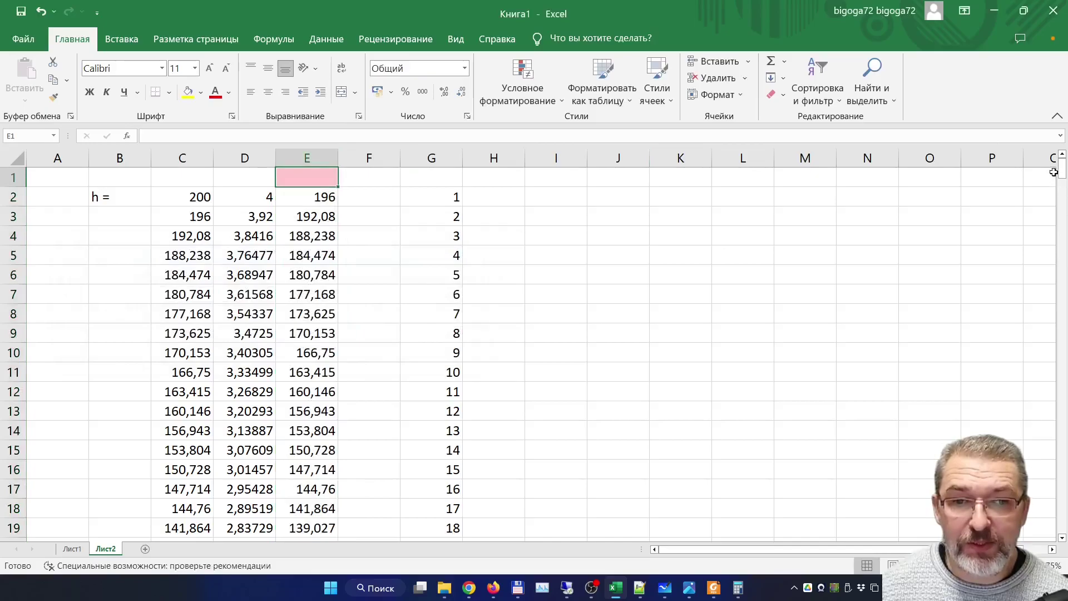
{"action": "mouse_move", "coordinate": [1062, 177]}
{"action": "left_mouse_down"}
{"action": "mouse_move", "coordinate": [1059, 356]}
{"action": "mouse_move", "coordinate": [1060, 261]}
{"action": "left_mouse_up"}
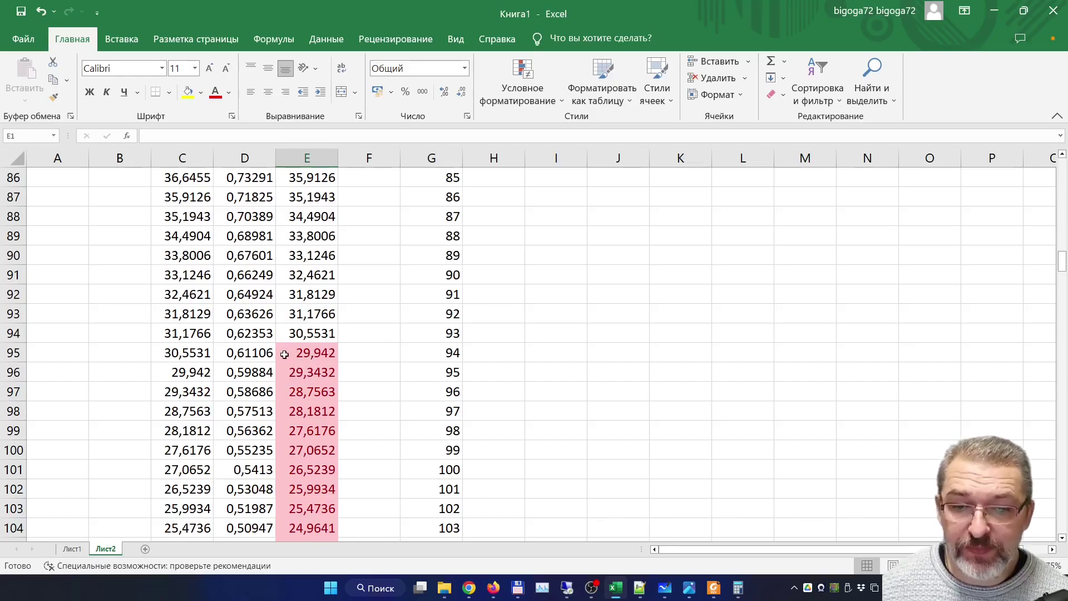
{"action": "left_click", "coordinate": [285, 354]}
{"action": "mouse_move", "coordinate": [615, 588]}
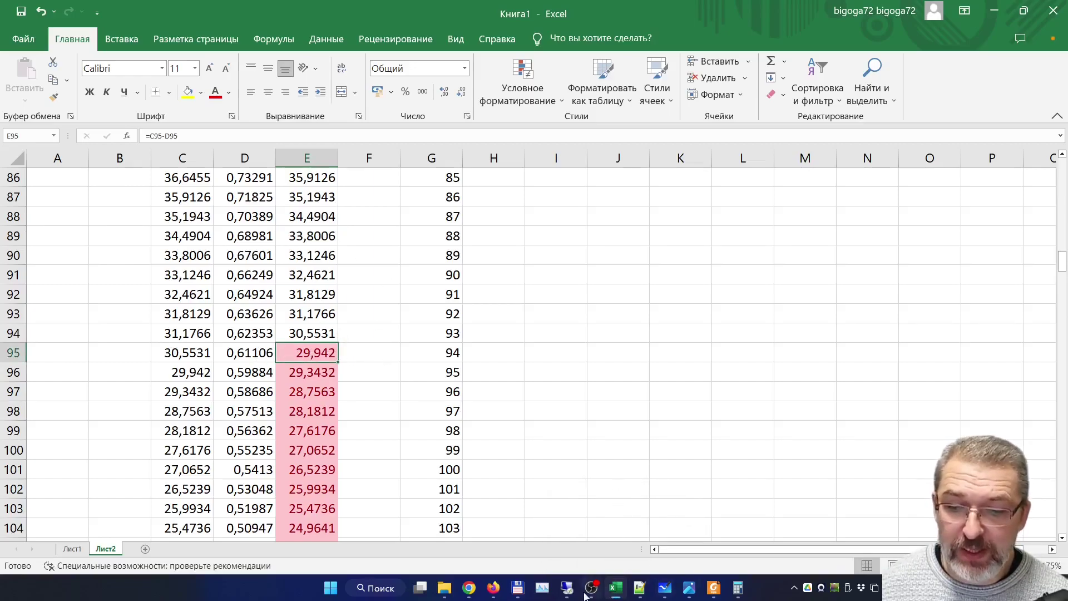
Switch to the textbook PDF and scroll through the computer-model flowchart
{"action": "left_click", "coordinate": [713, 588]}
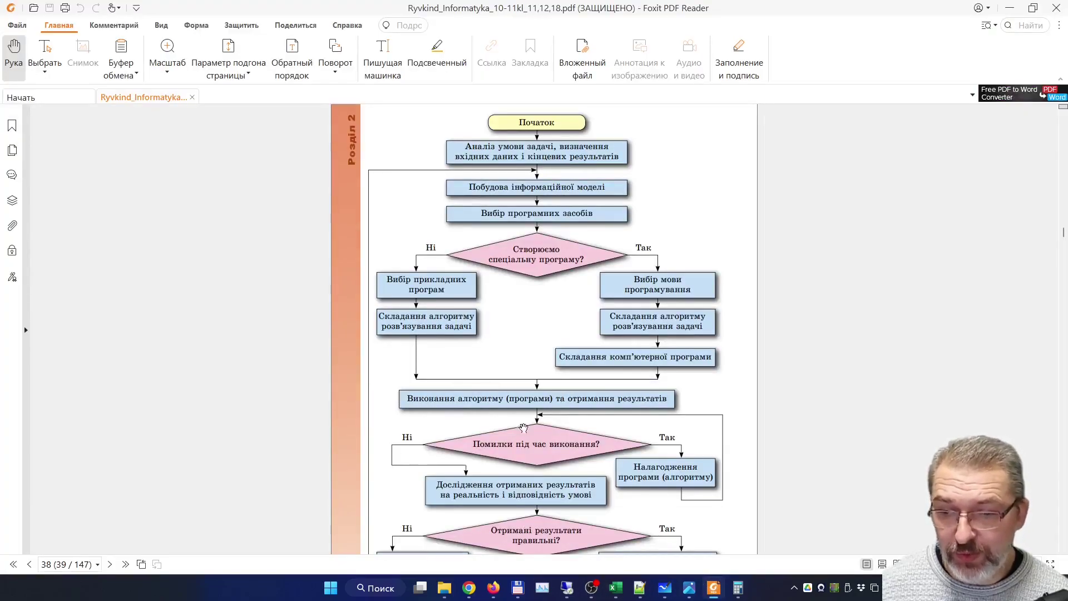
{"action": "scroll", "coordinate": [535, 391], "scroll_direction": "down", "scroll_amount": 3}
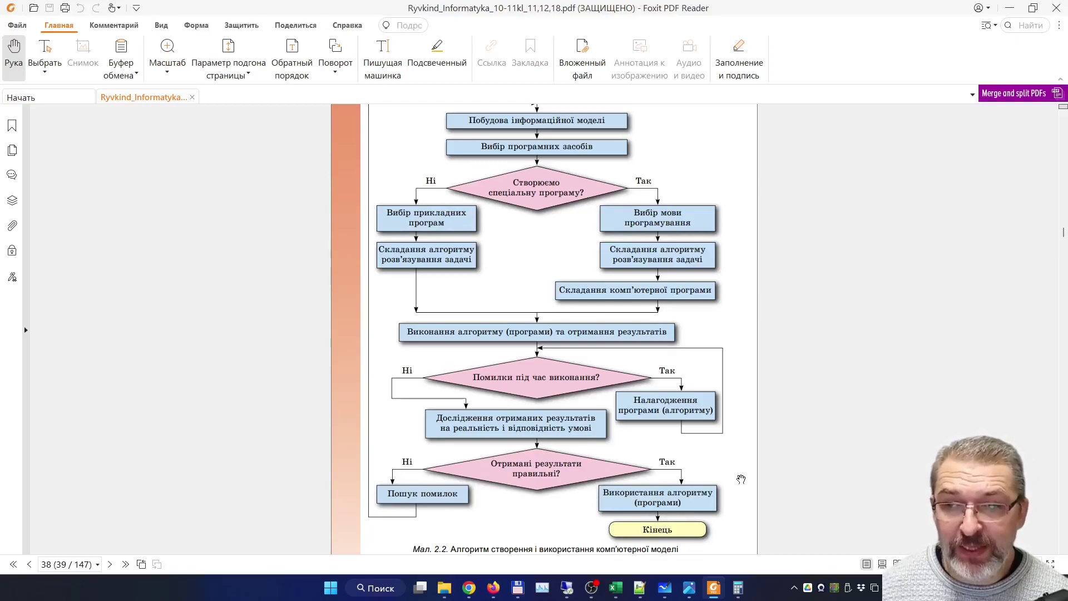
{"action": "scroll", "coordinate": [741, 479], "scroll_direction": "up", "scroll_amount": 1}
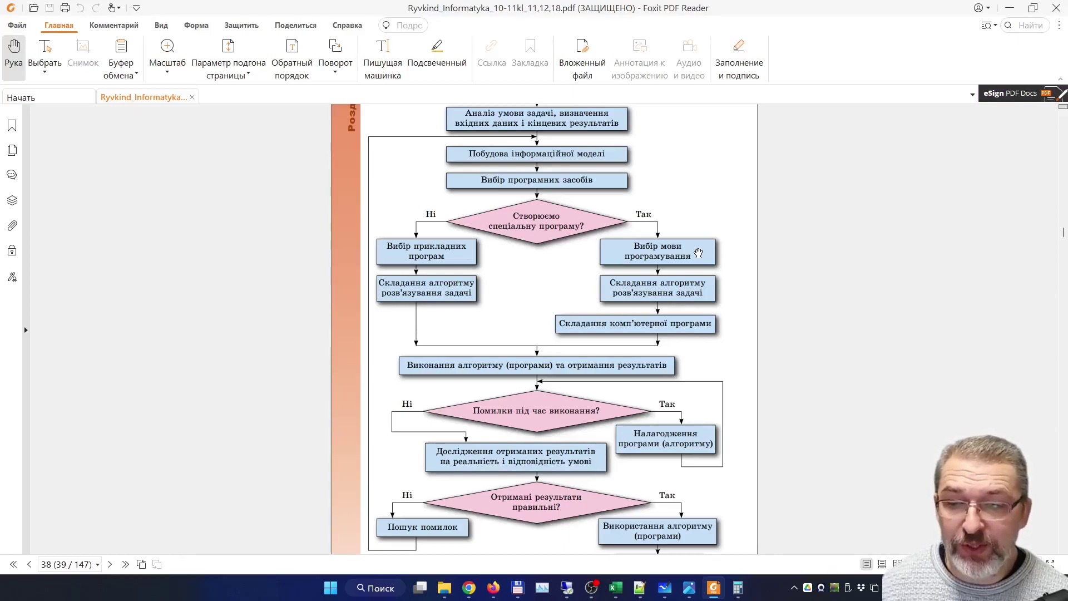
{"action": "left_click", "coordinate": [331, 588]}
Bring up the Python IDLE shell and create a new empty program file
{"action": "left_click", "coordinate": [453, 350]}
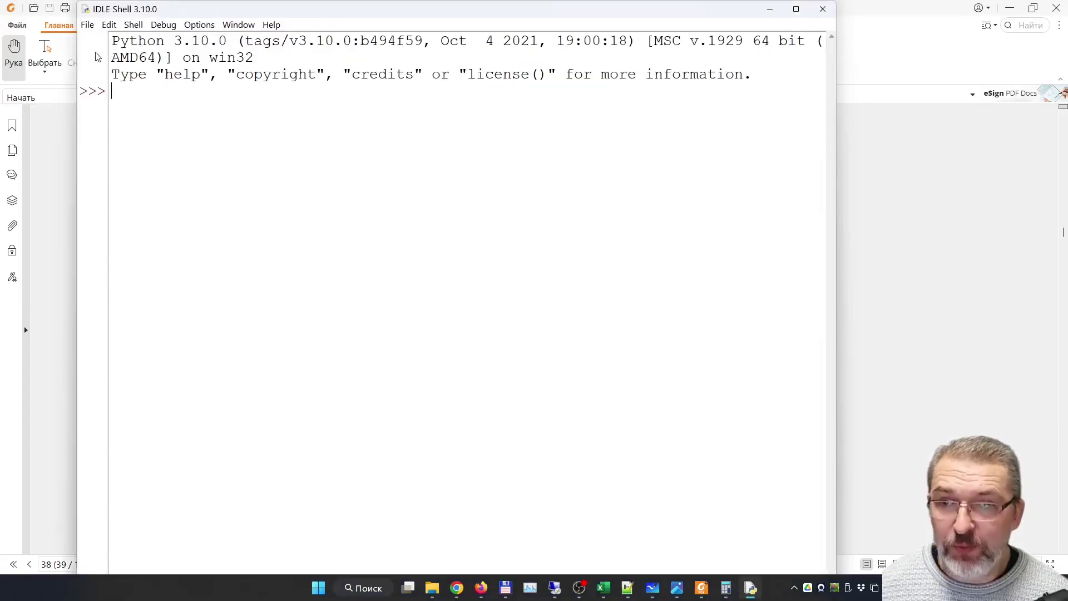
{"action": "left_click", "coordinate": [88, 24]}
{"action": "left_click", "coordinate": [112, 39]}
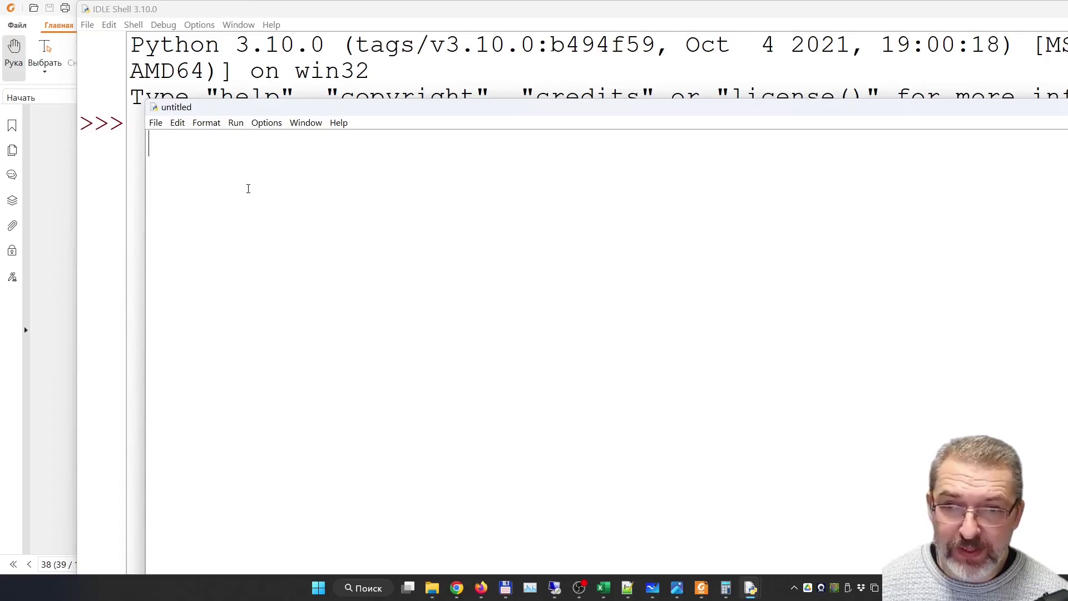
Write the first line h = float(input('Введи висоту ')) so the height is read as a number
{"action": "type", "text": "h"}
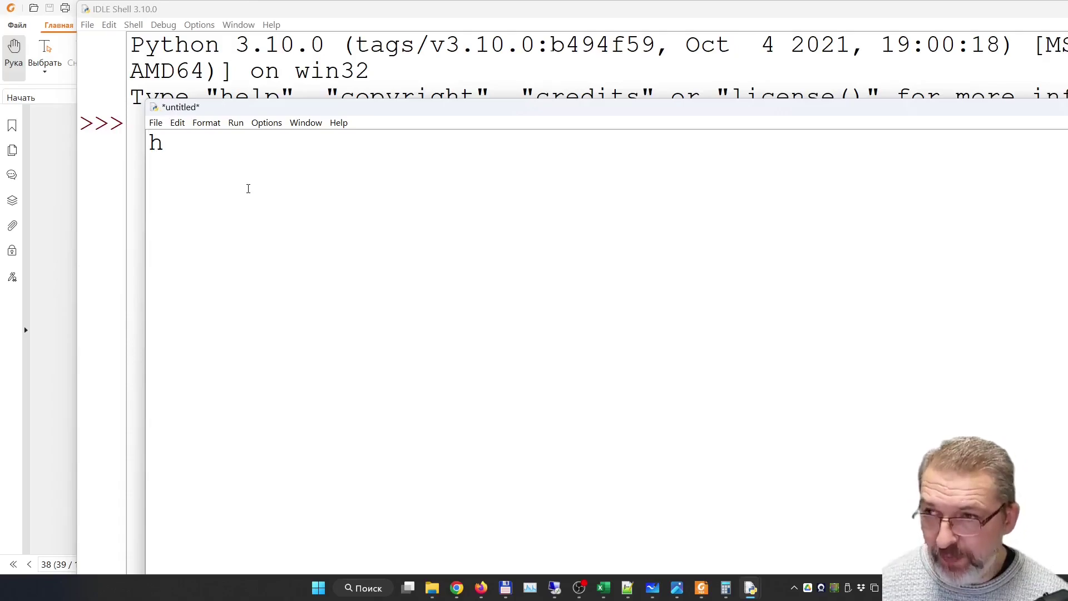
{"action": "type", "text": " = "}
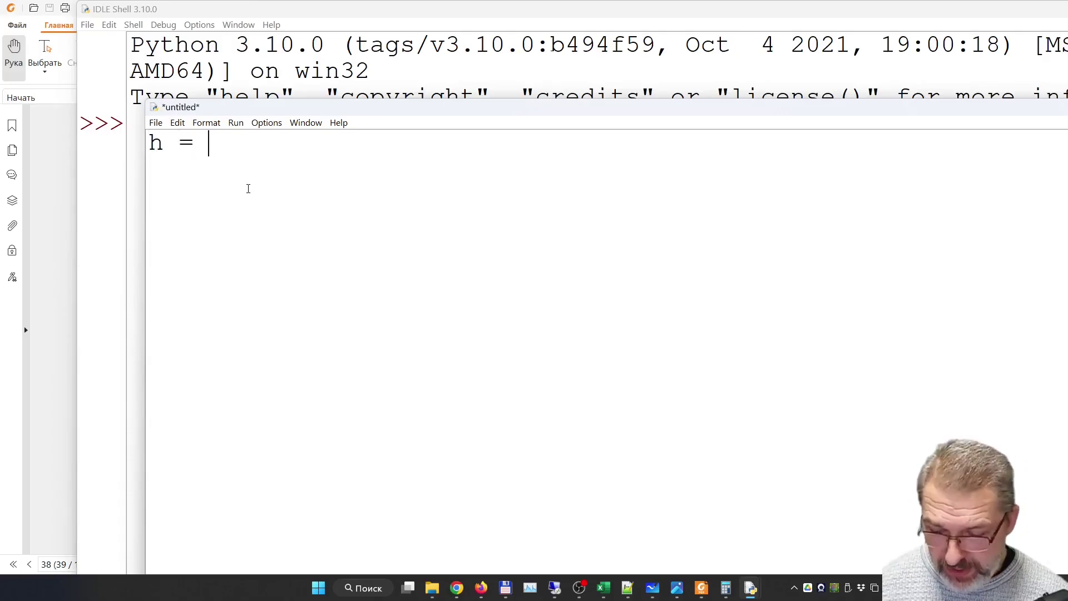
{"action": "type", "text": "in"}
{"action": "key", "text": "BackSpace"}
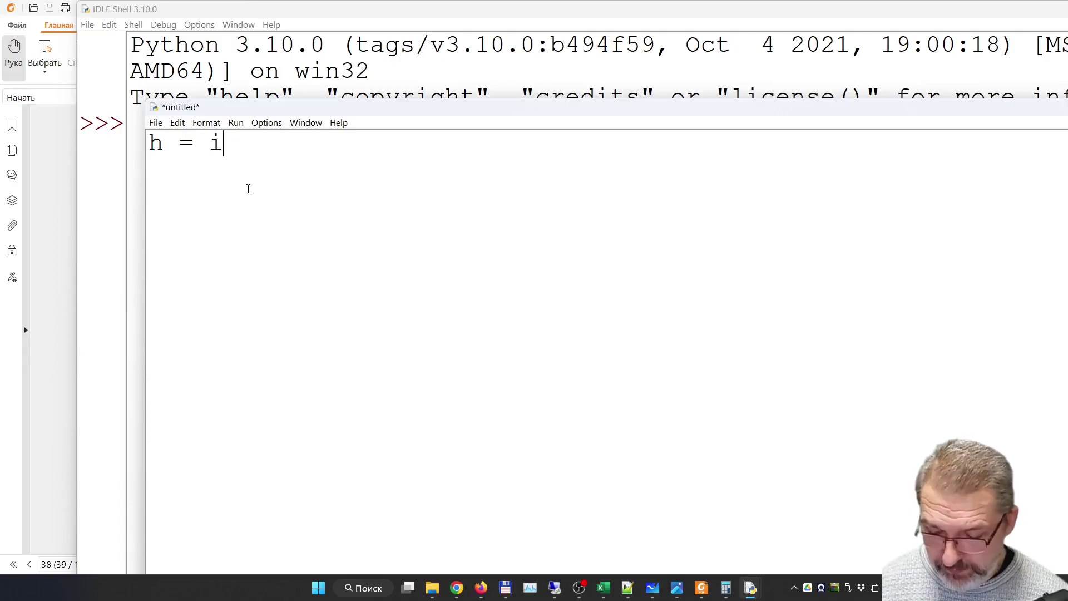
{"action": "type", "text": "np"}
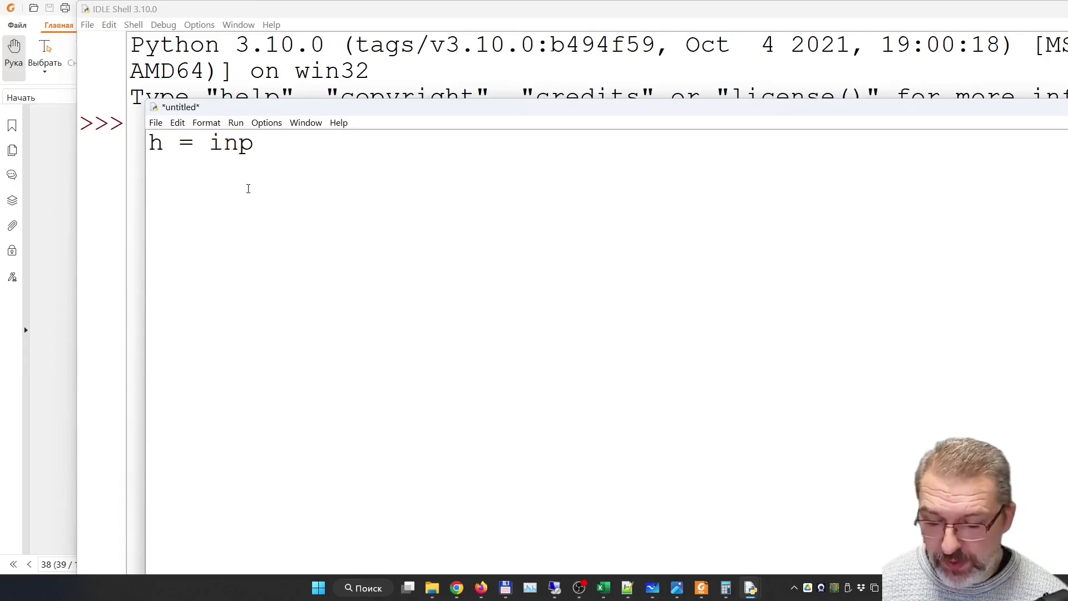
{"action": "type", "text": "ut('')"}
{"action": "key", "text": "Left"}
{"action": "type", "text": "''"}
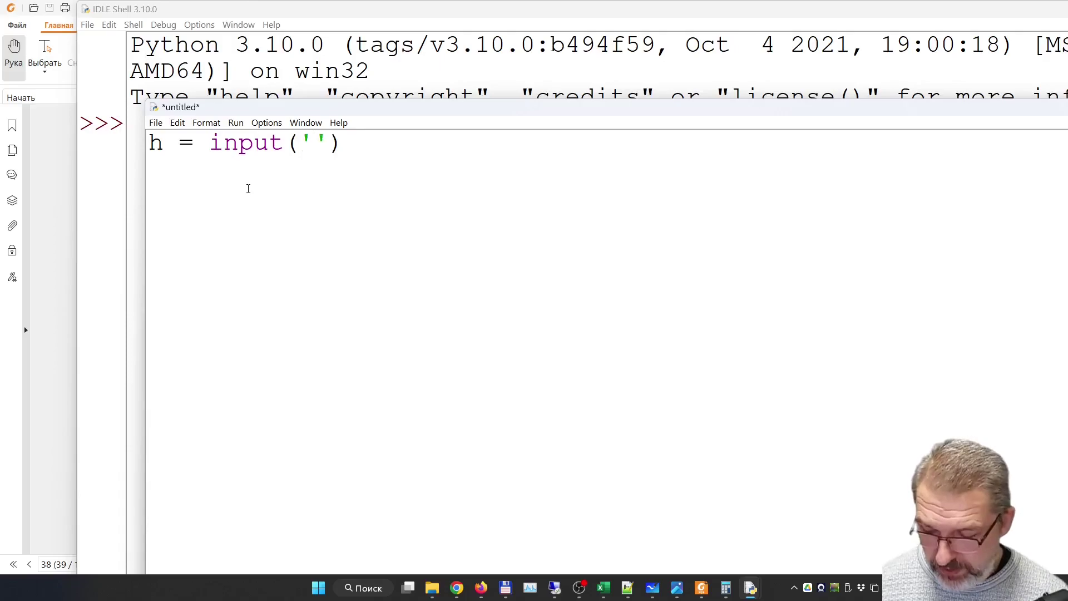
{"action": "type", "text": "Введи ви"}
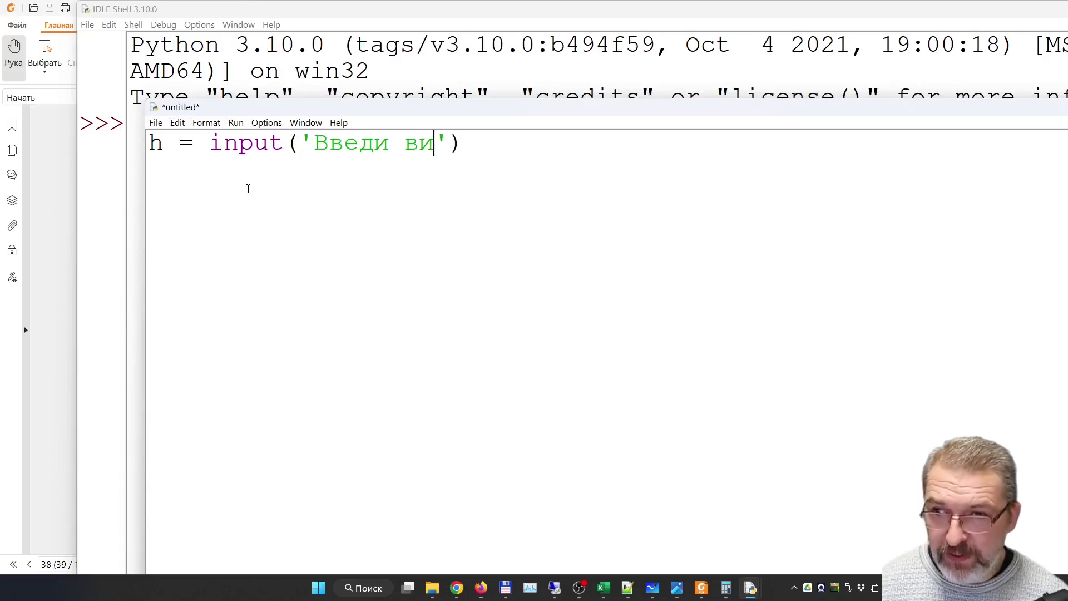
{"action": "type", "text": "соту "}
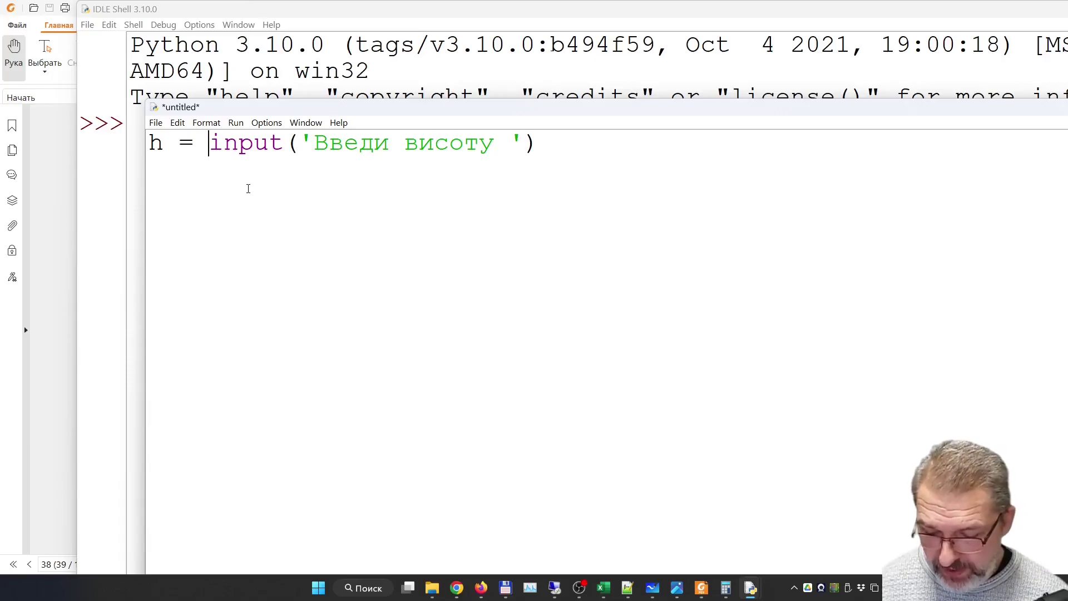
{"action": "type", "text": "float"}
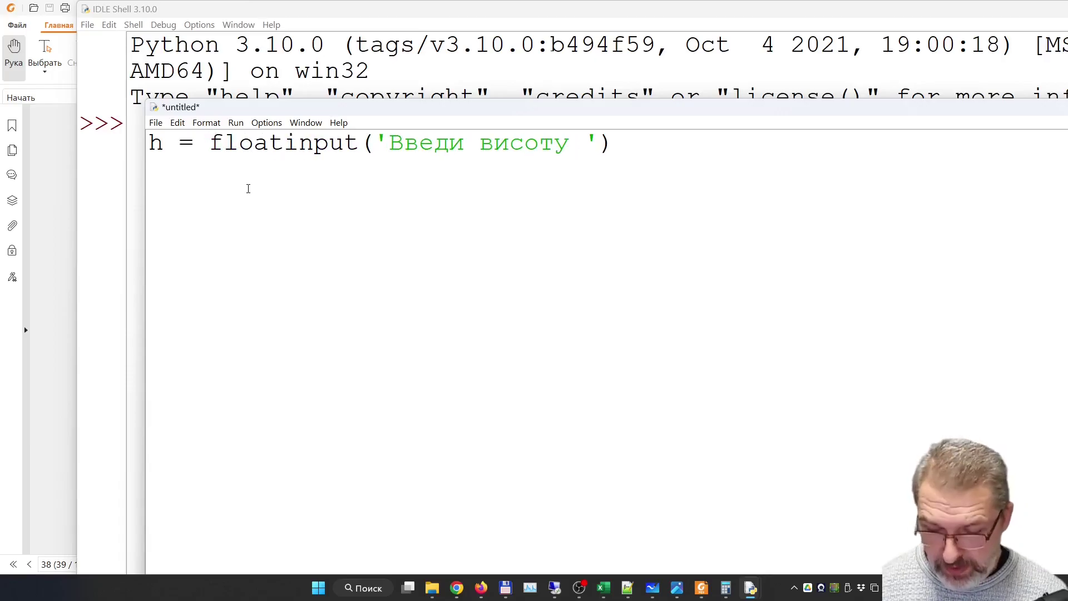
{"action": "type", "text": "("}
{"action": "key", "text": "ctrl+Right"}
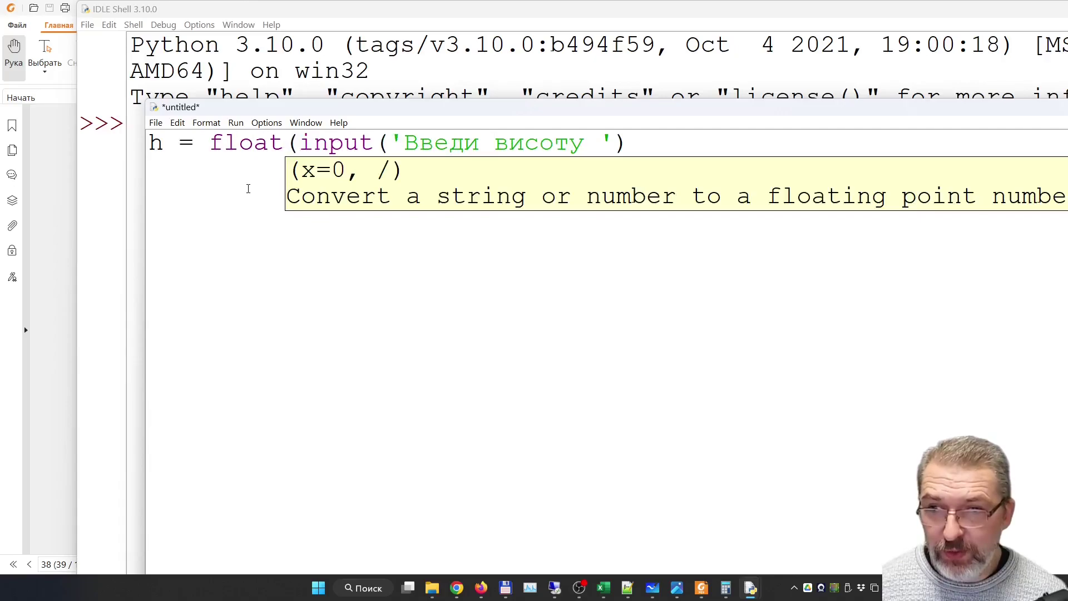
{"action": "type", "text": ")"}
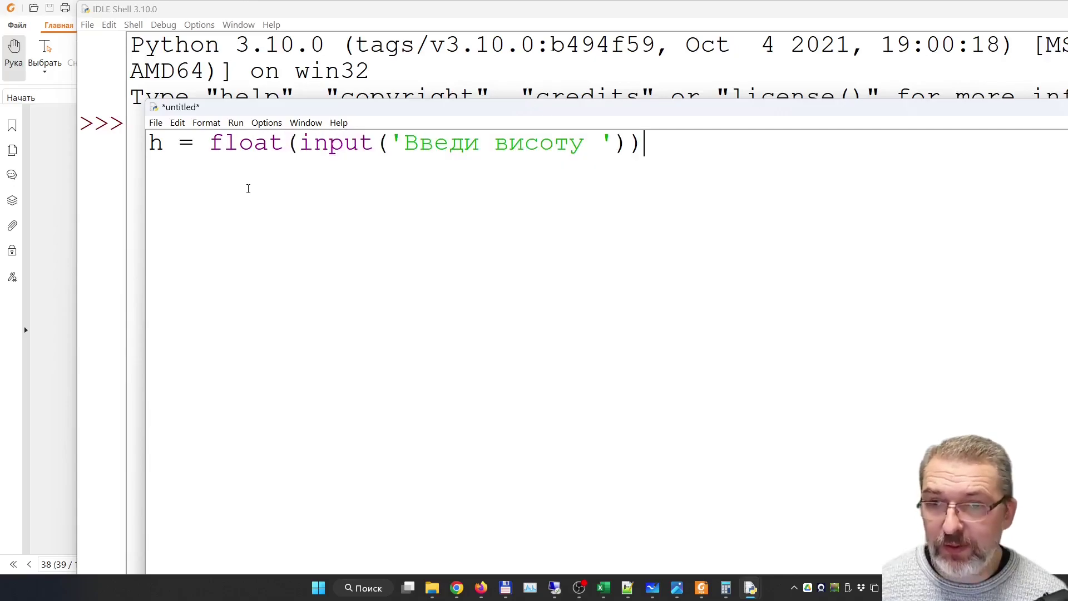
{"action": "key", "text": "Return"}
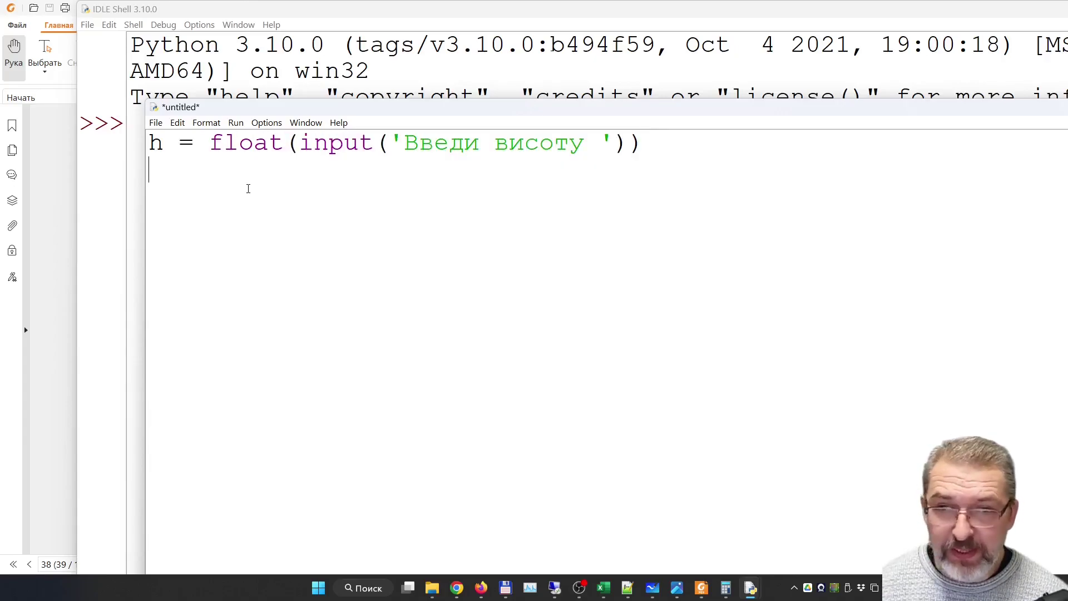
Add i = 0 and a while h > 30: loop with vh = h * .002, h = h - vh, i = i + 1
{"action": "type", "text": "i"}
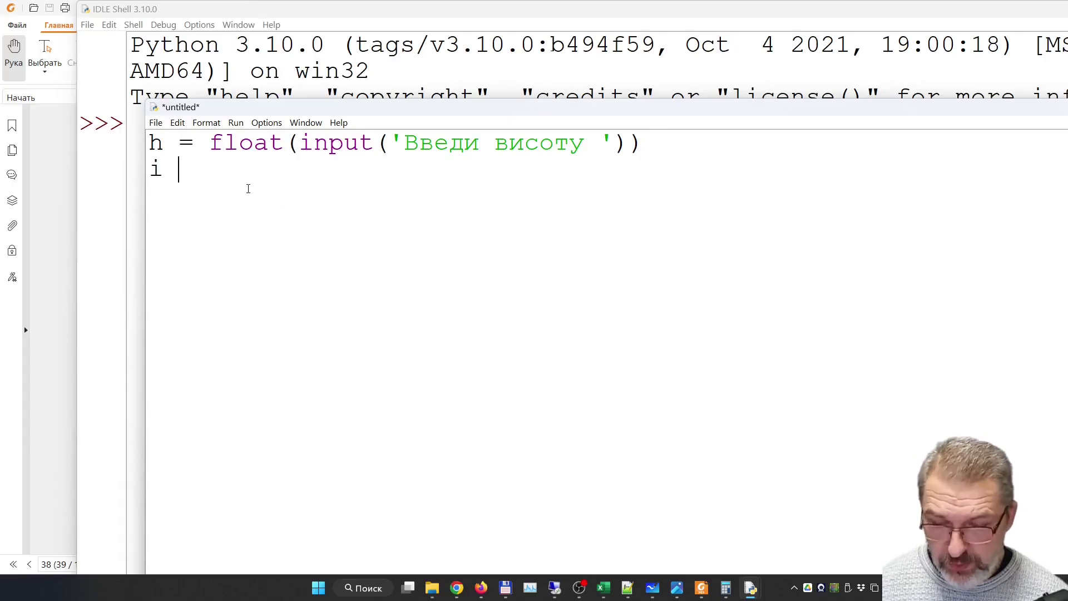
{"action": "type", "text": " = "}
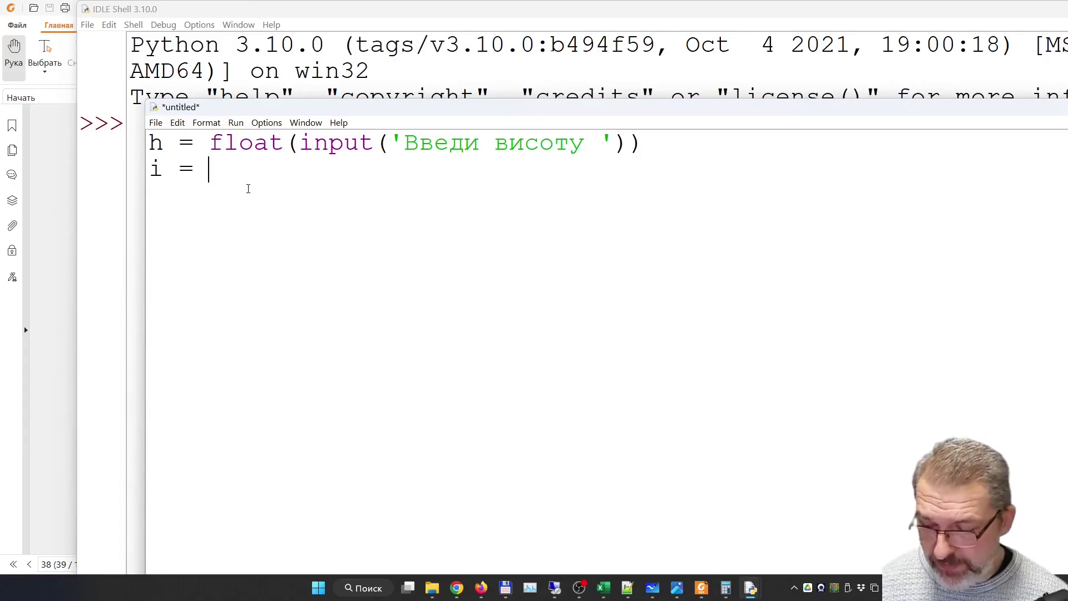
{"action": "type", "text": "0"}
{"action": "key", "text": "Return"}
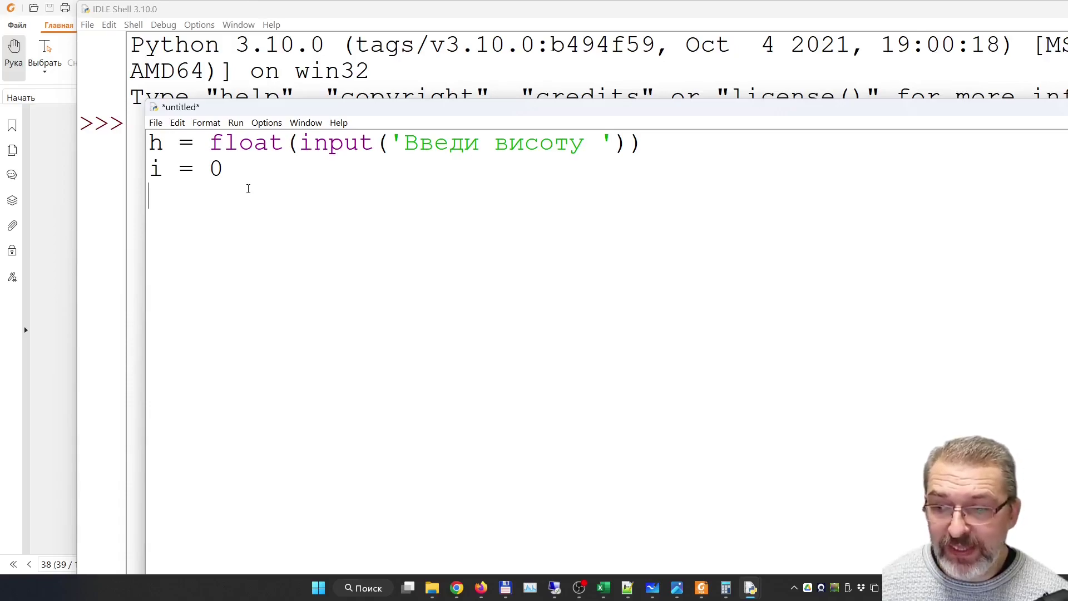
{"action": "type", "text": "whi"}
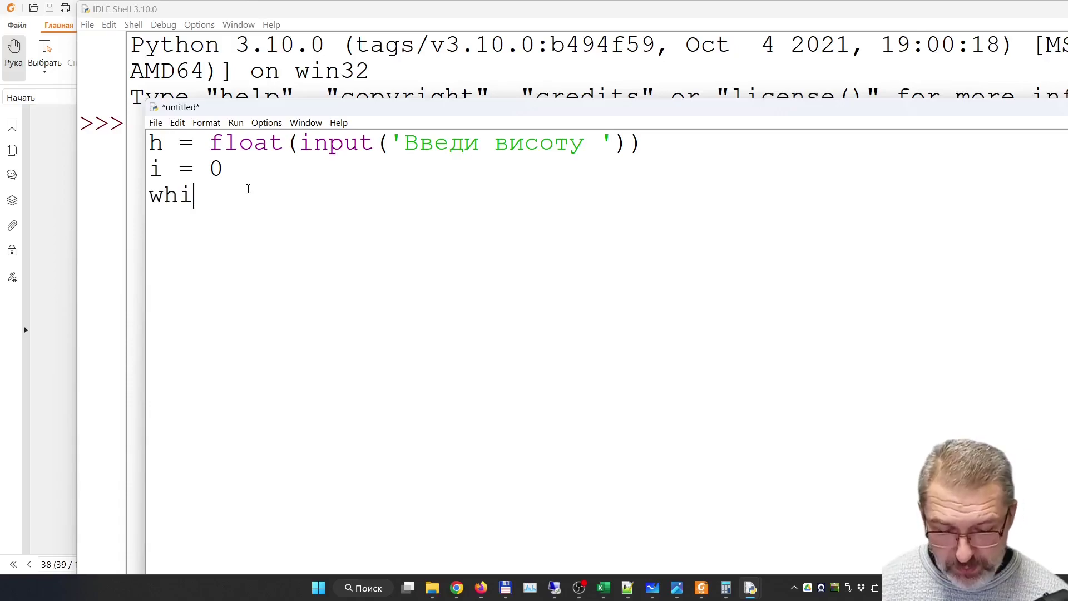
{"action": "type", "text": "le "}
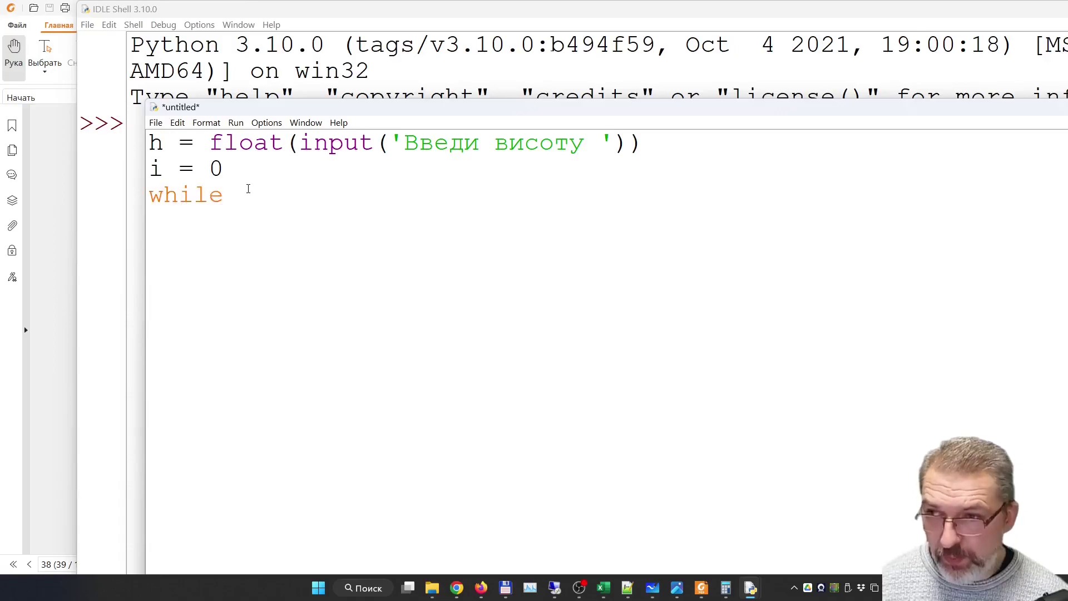
{"action": "type", "text": "h "}
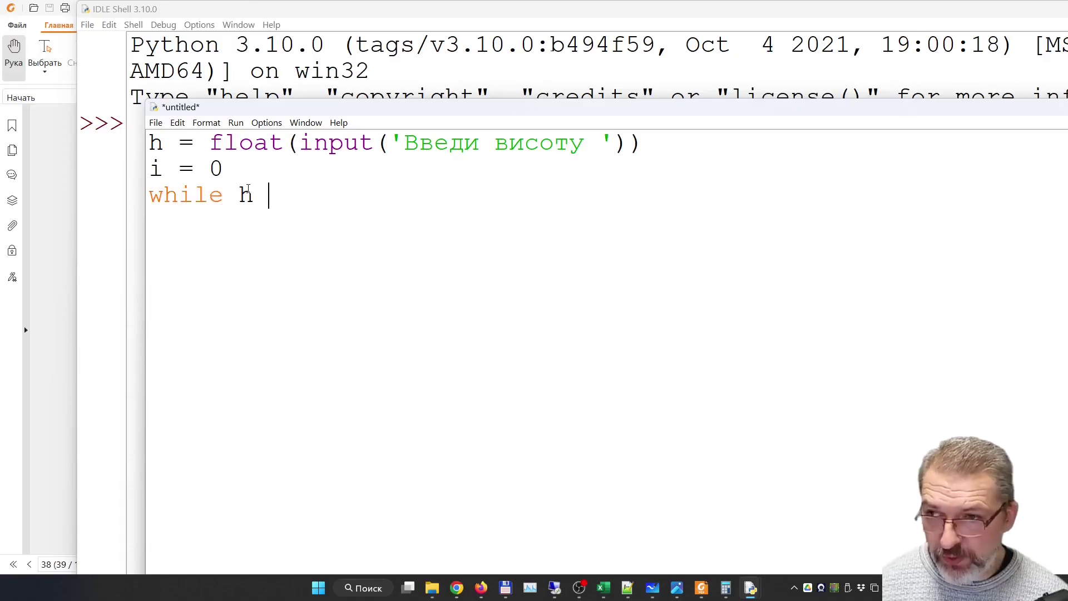
{"action": "type", "text": "> 3"}
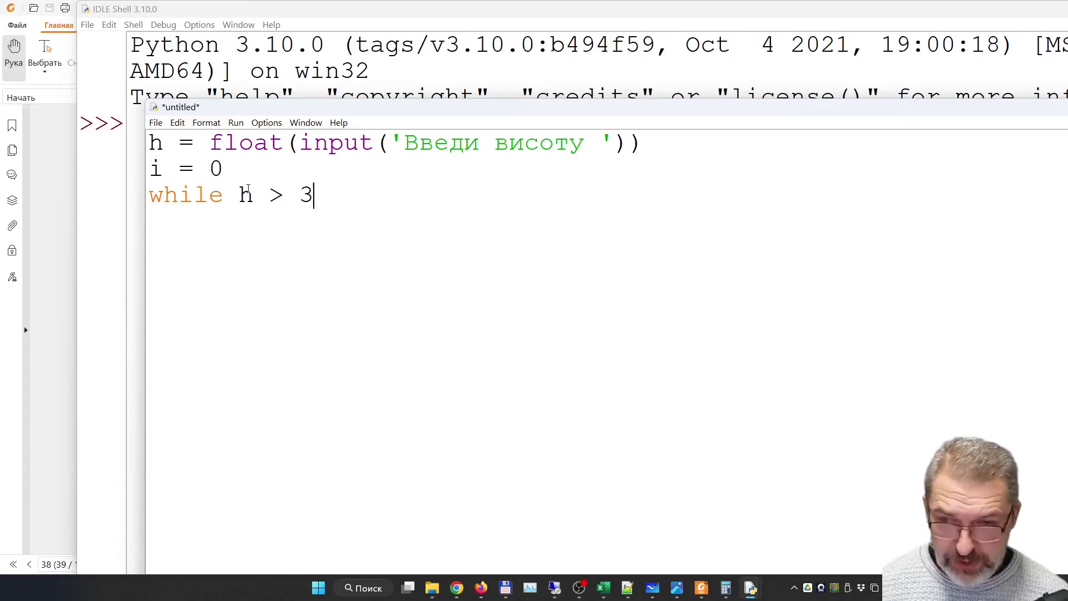
{"action": "type", "text": "0:"}
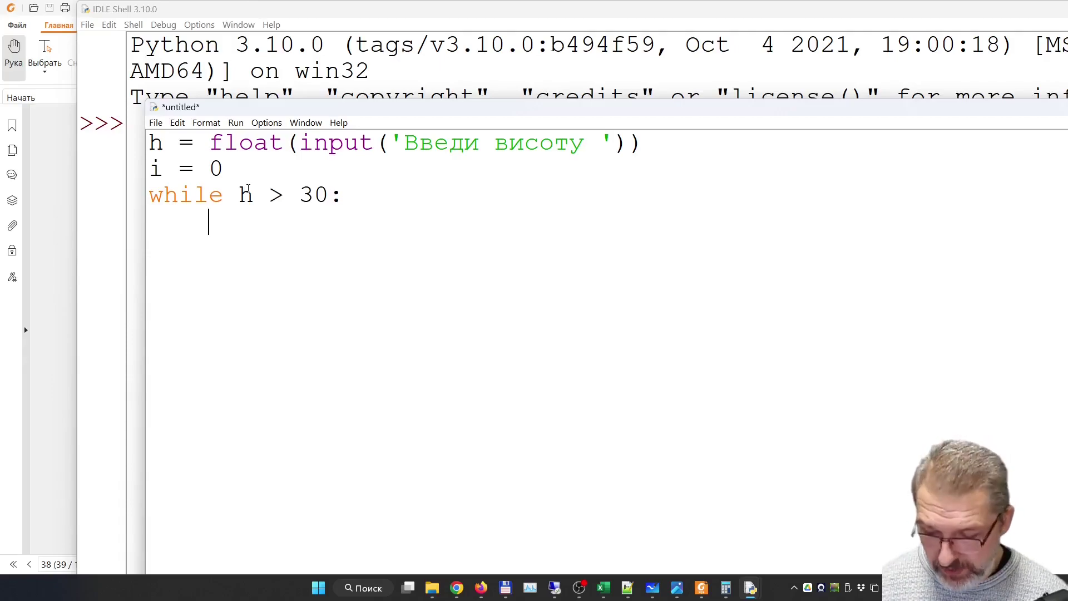
{"action": "type", "text": "vh = "}
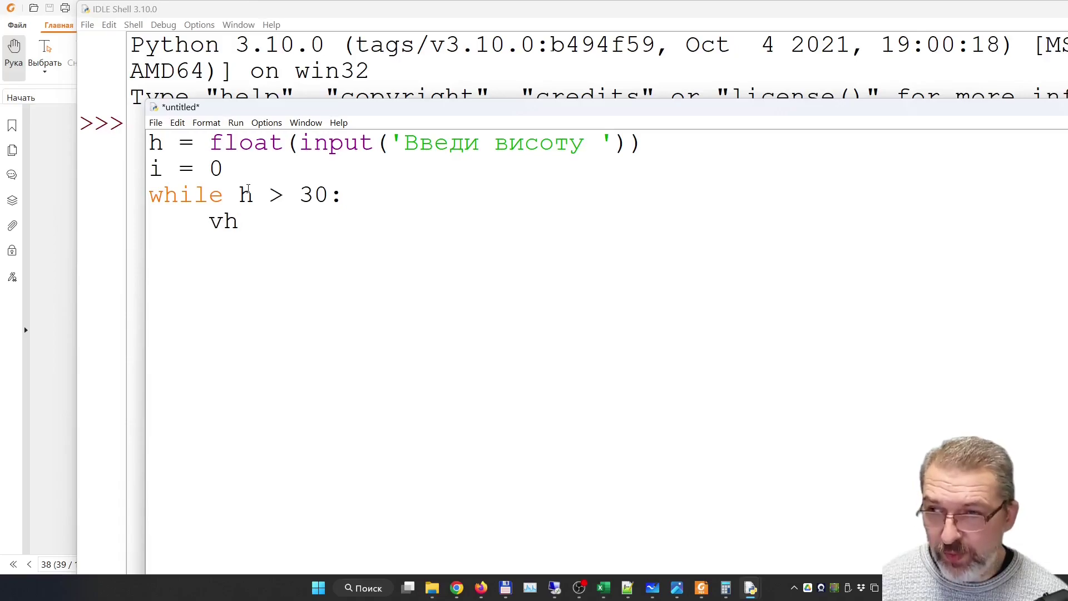
{"action": "type", "text": "h"}
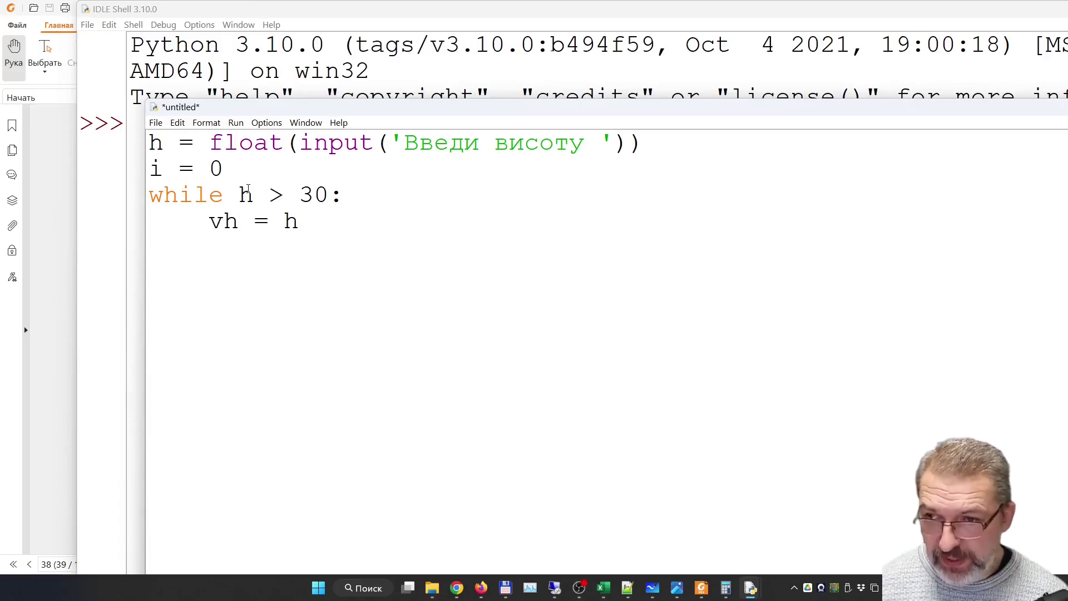
{"action": "type", "text": " * ."}
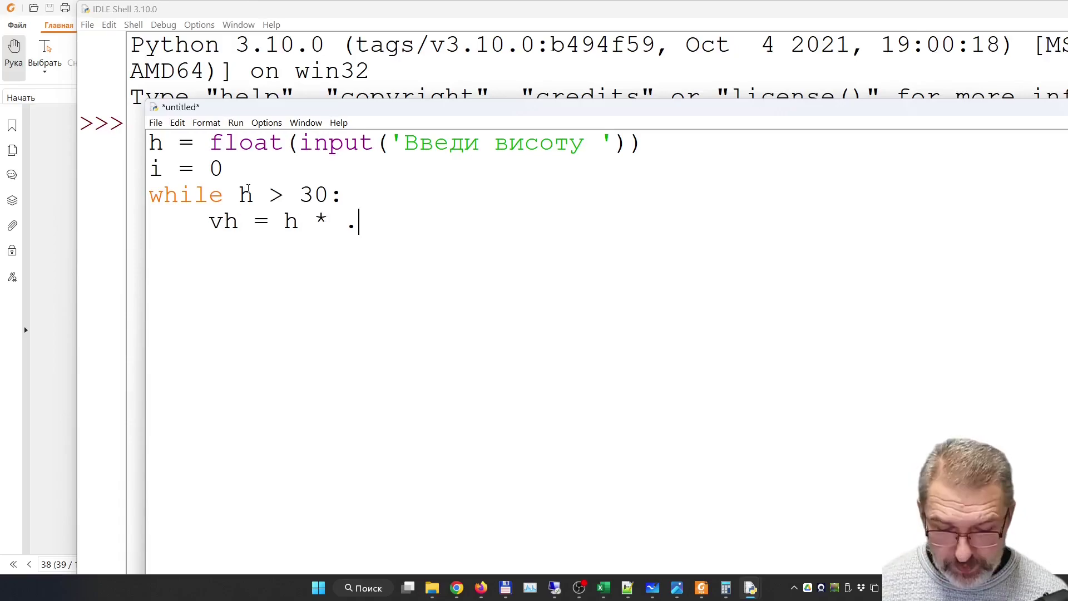
{"action": "type", "text": "002"}
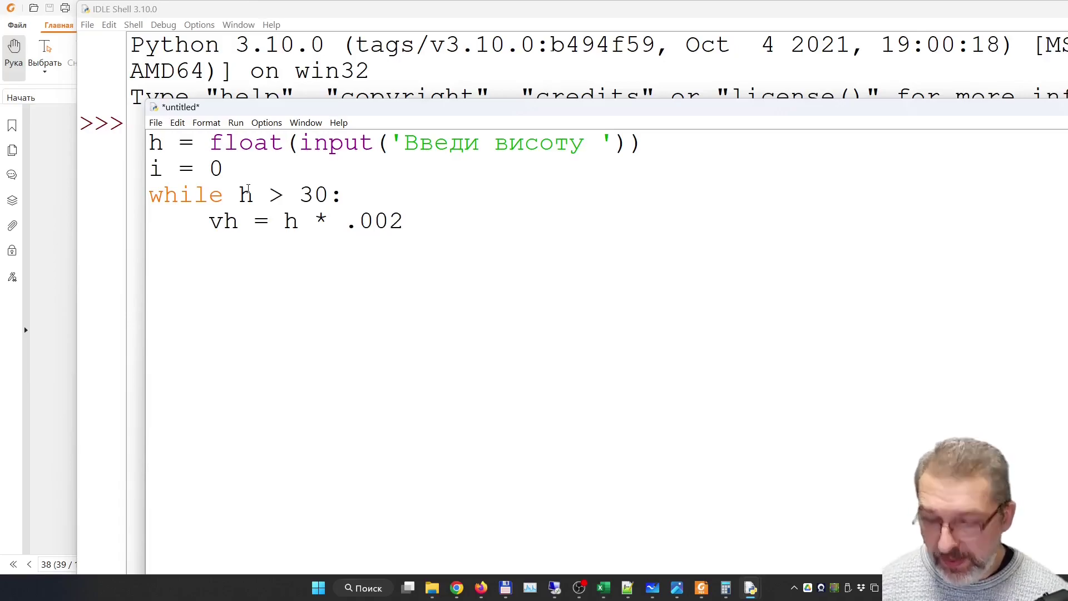
{"action": "key", "text": "Return"}
{"action": "type", "text": "h"}
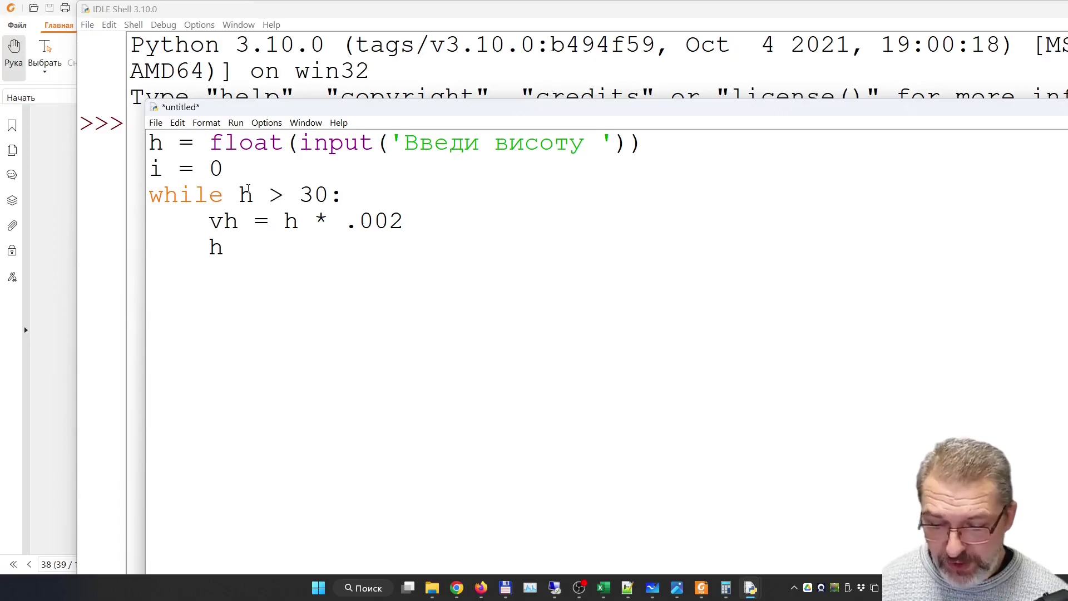
{"action": "type", "text": " ="}
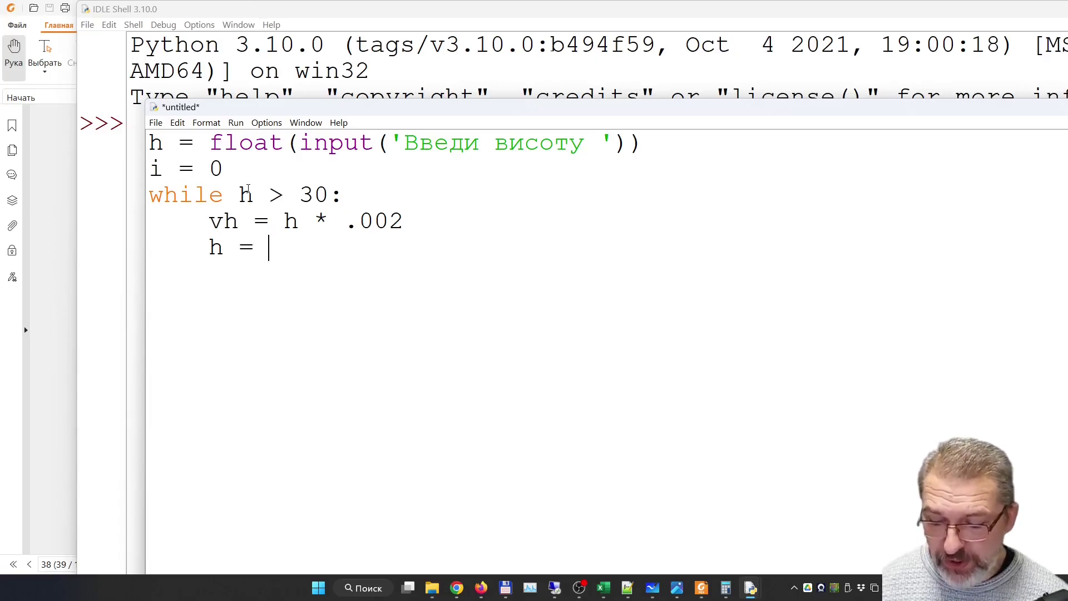
{"action": "type", "text": " h - "}
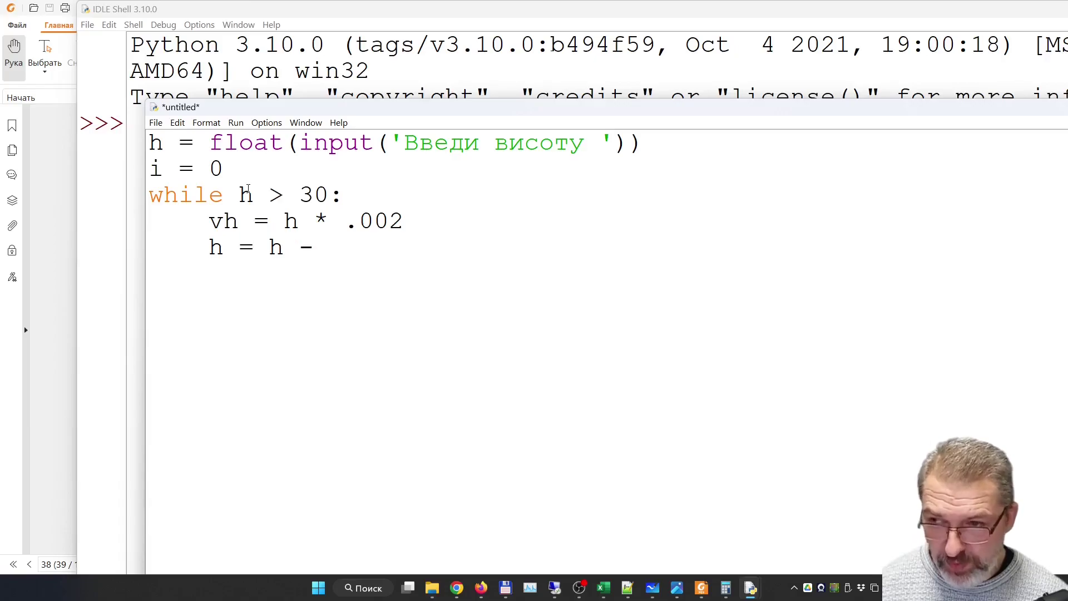
{"action": "type", "text": "vh "}
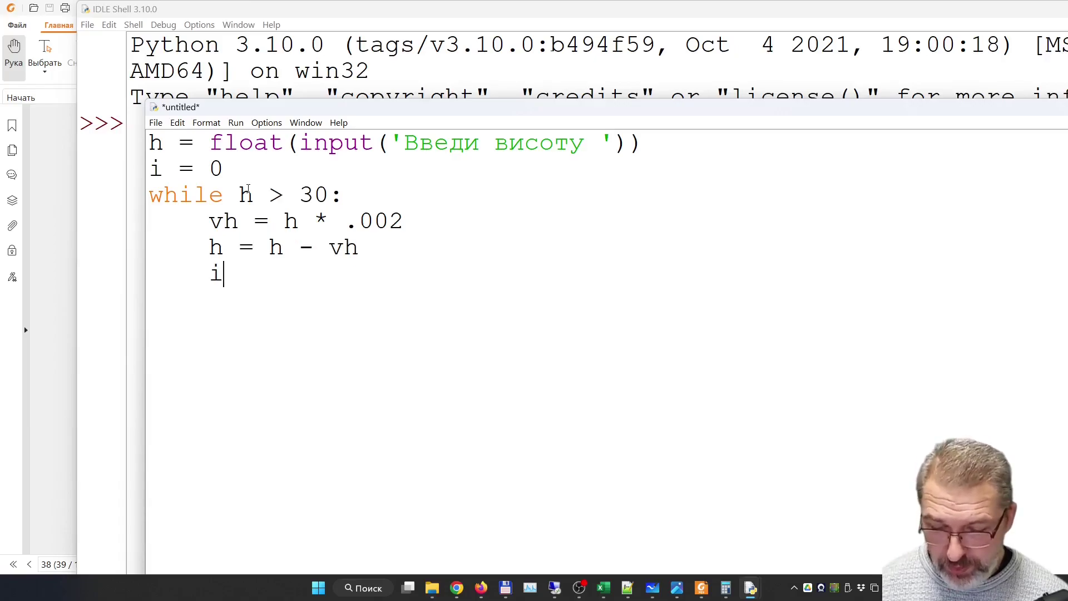
{"action": "type", "text": "    i "}
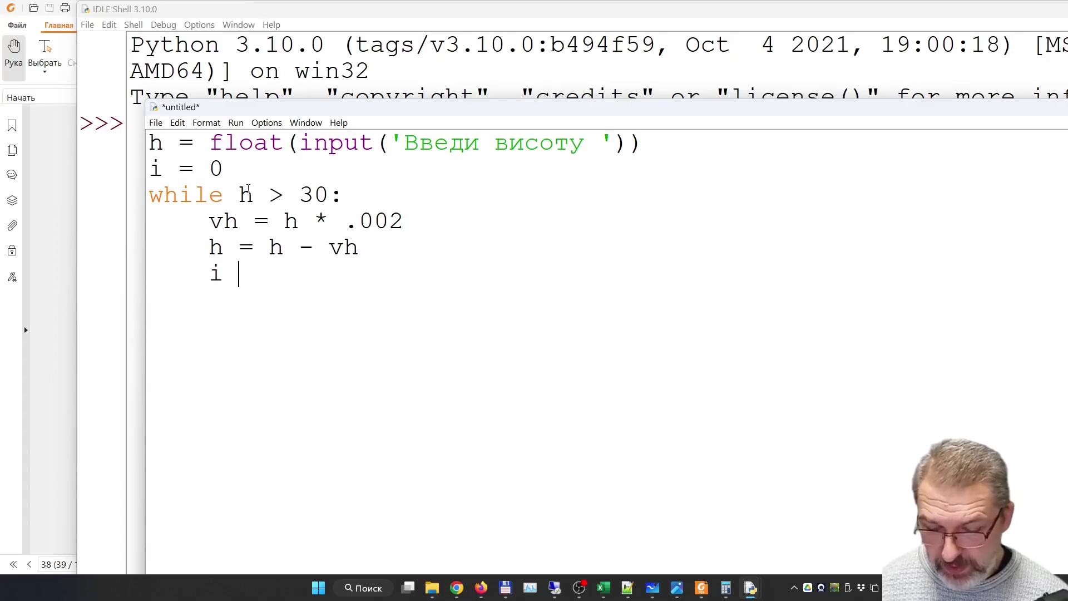
{"action": "type", "text": "= "}
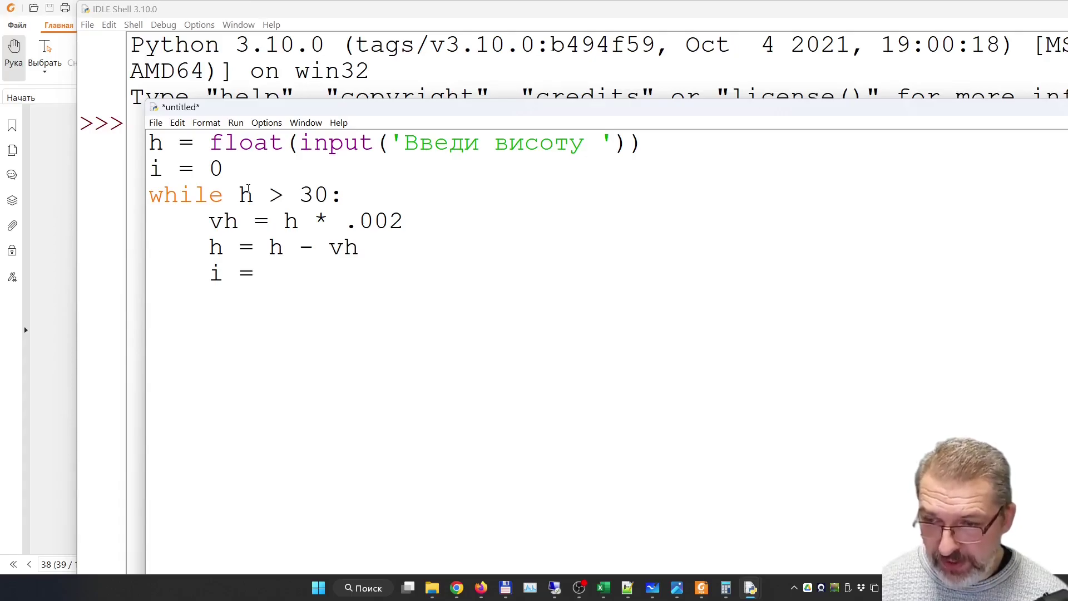
{"action": "type", "text": "i + 1"}
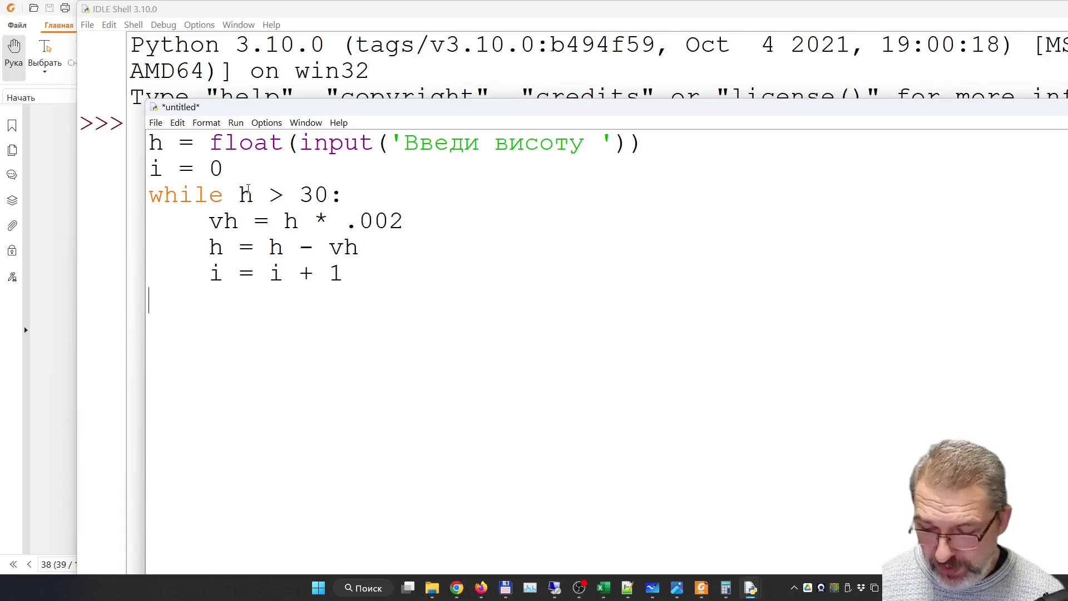
Finish the line print('Висота ',h,'Підскоків',i) and run the script
{"action": "type", "text": "print('')"}
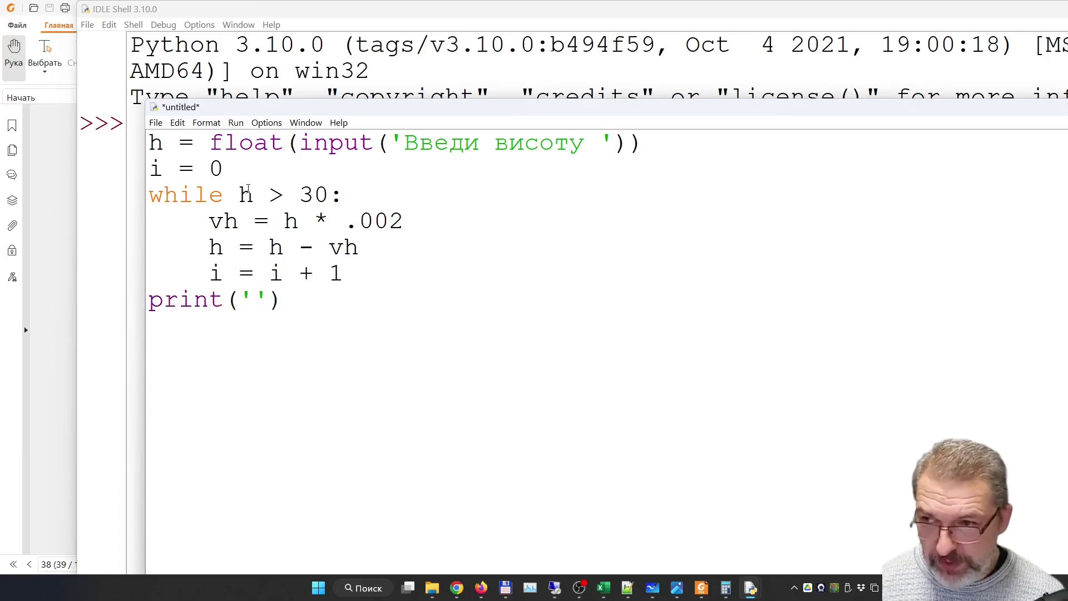
{"action": "type", "text": ","}
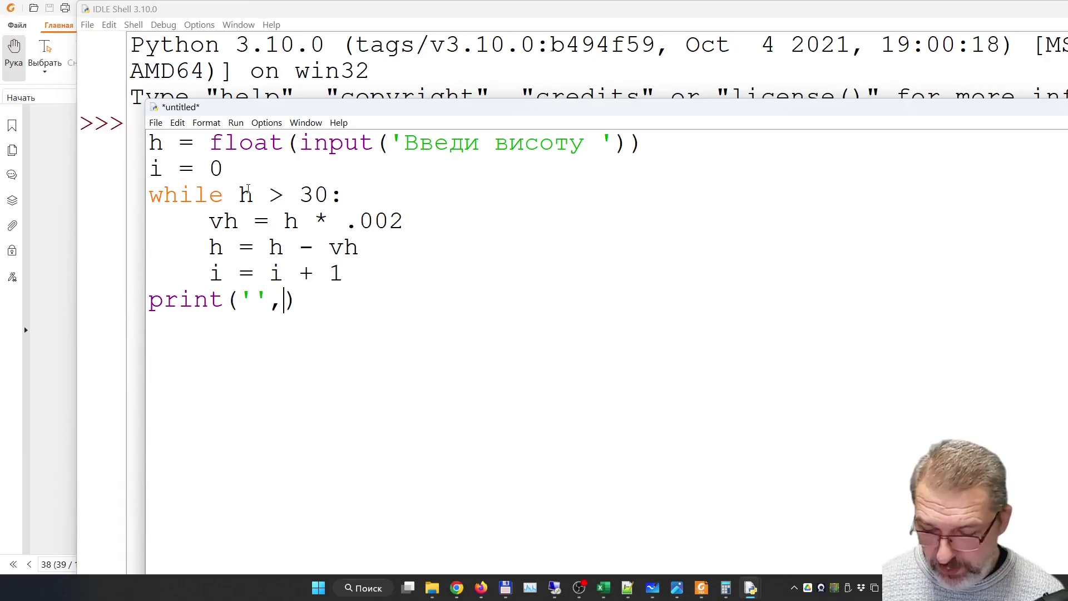
{"action": "type", "text": "h"}
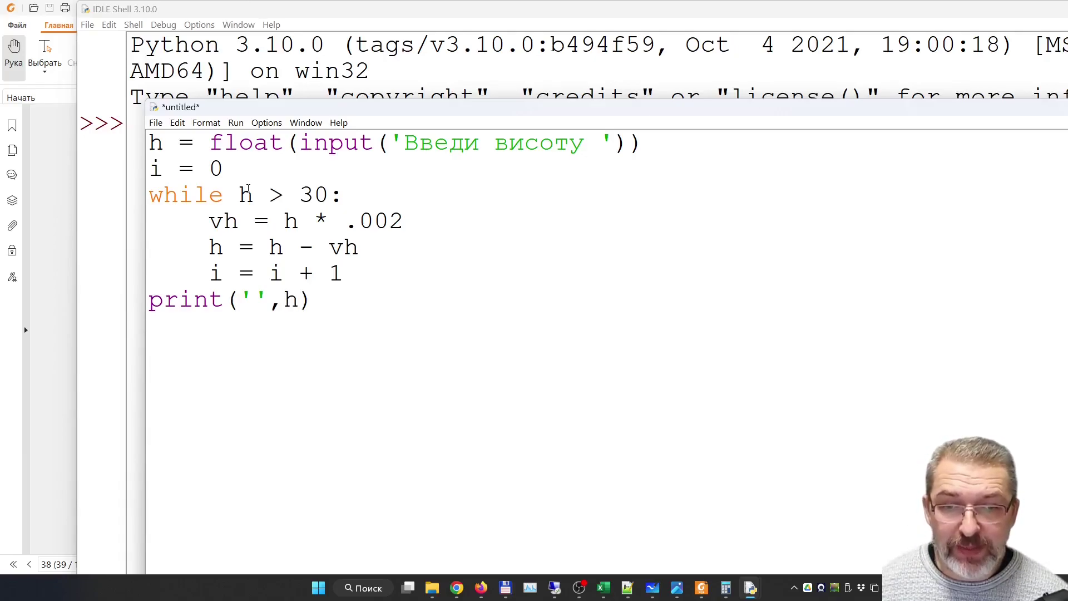
{"action": "type", "text": ","}
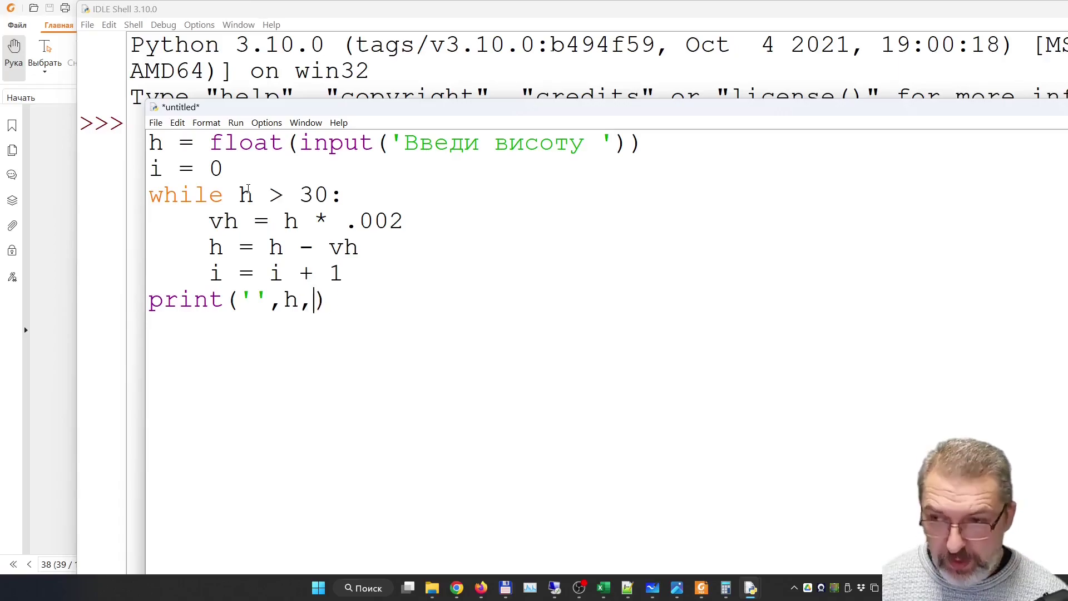
{"action": "type", "text": "''"}
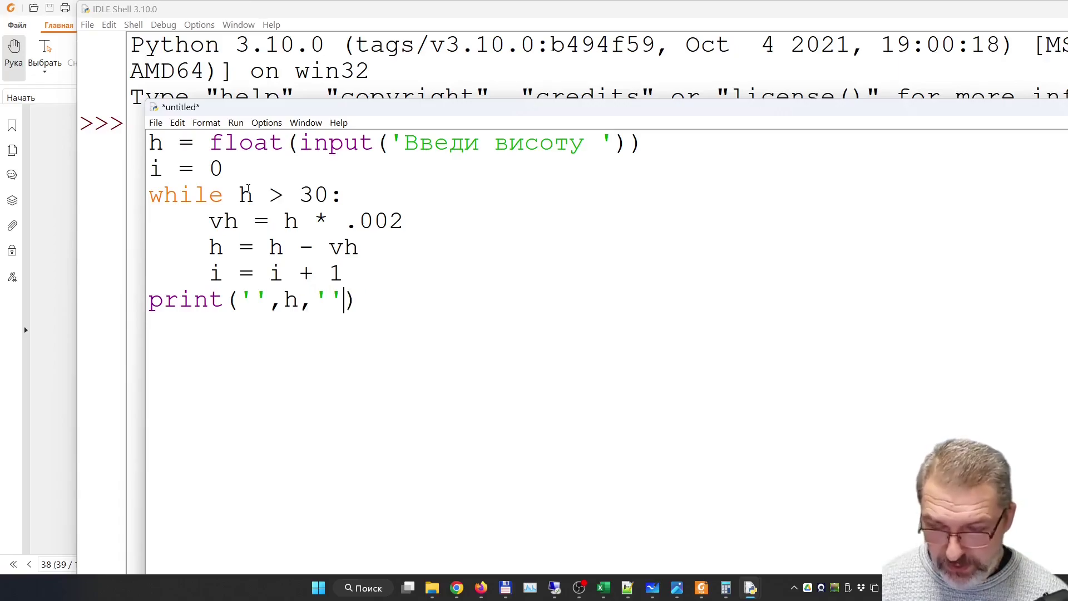
{"action": "type", "text": ",i"}
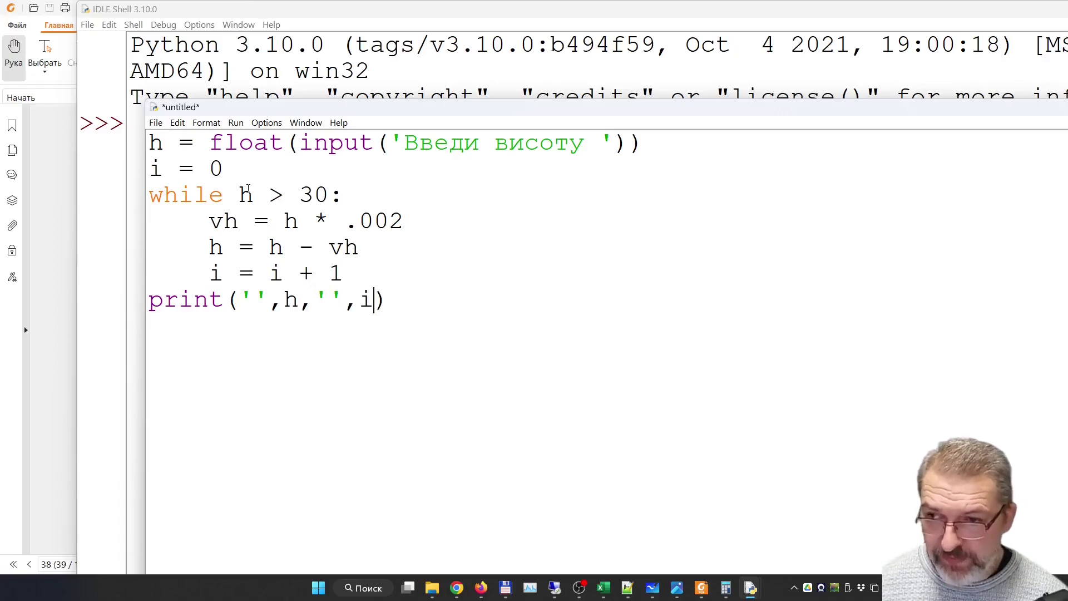
{"action": "key", "text": "Left"}
{"action": "key", "text": "Left"}
{"action": "key", "text": "Left"}
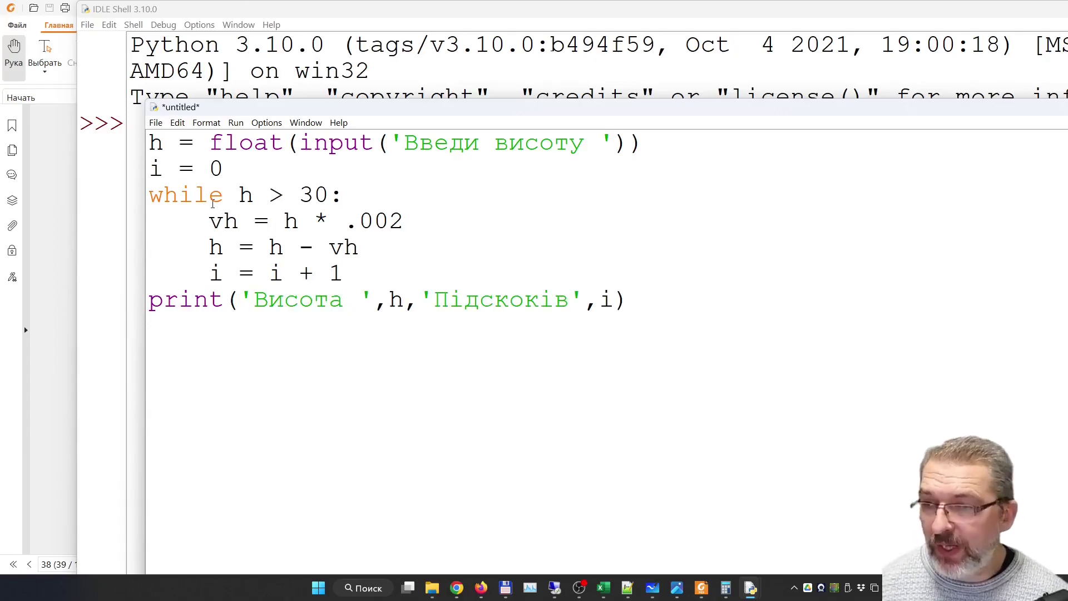
{"action": "key", "text": "F5"}
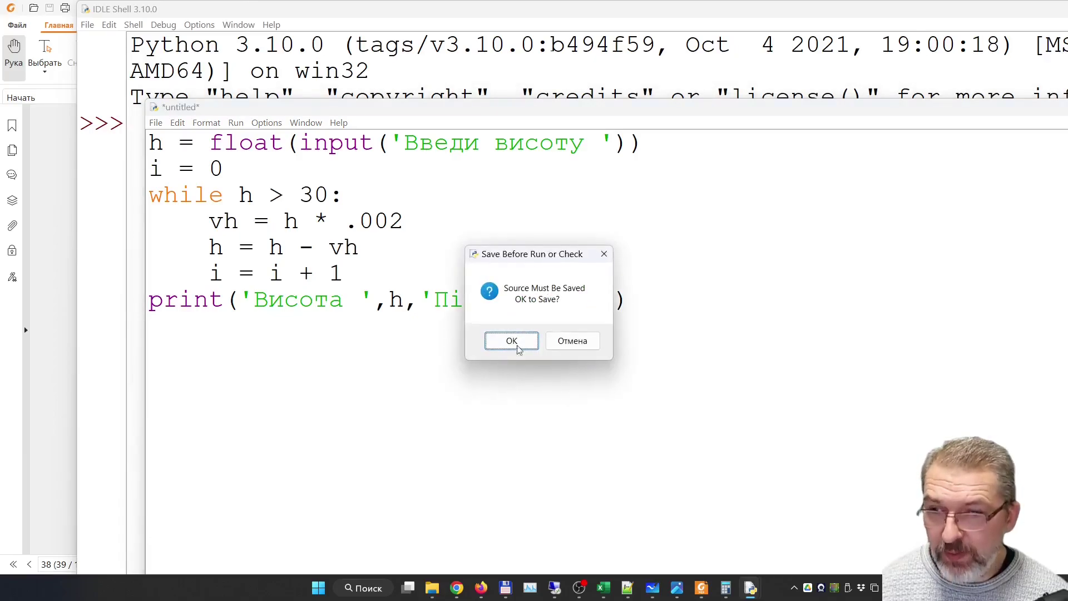
Save the script as kulka.py, run it for height 200 (948 bounces), and switch to Excel
{"action": "left_click", "coordinate": [522, 341]}
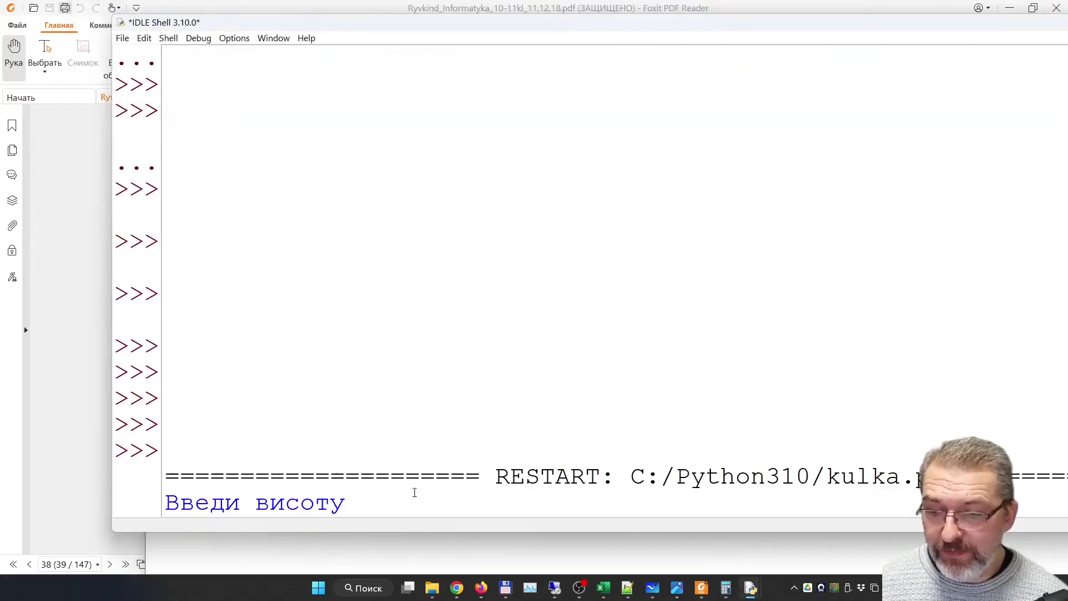
{"action": "type", "text": "200"}
{"action": "key", "text": "Return"}
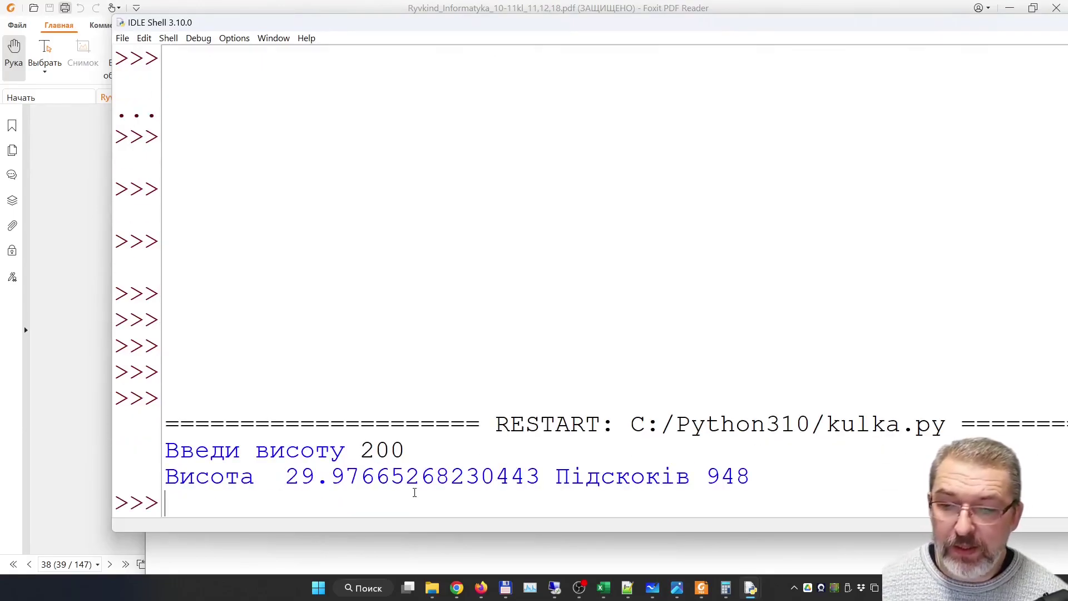
{"action": "key", "text": "alt+Tab"}
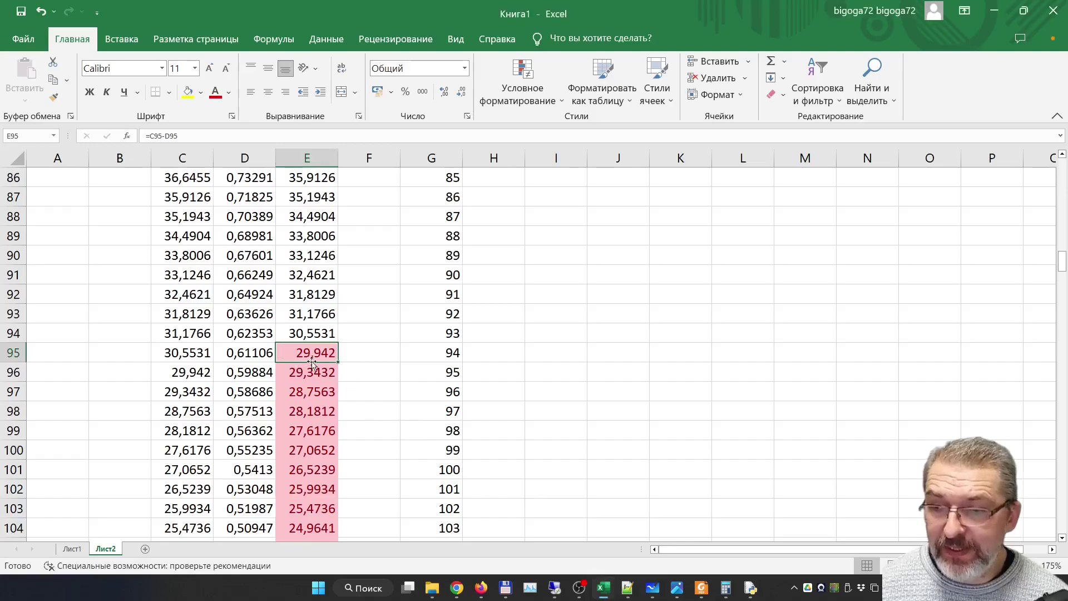
Bring the IDLE Shell with the 948-bounce result back in front of Excel
{"action": "left_click", "coordinate": [750, 589]}
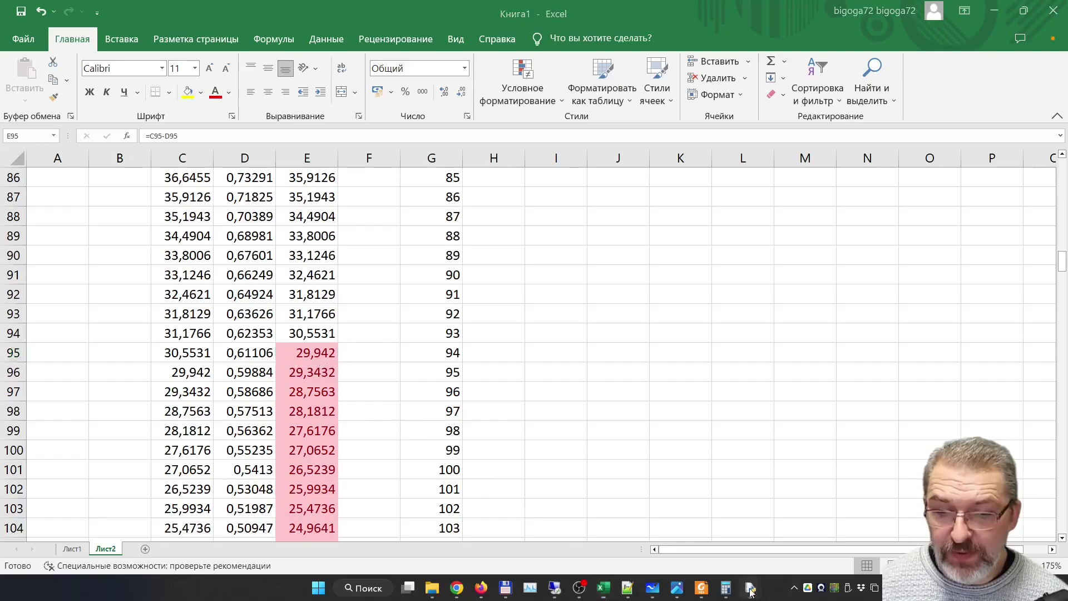
{"action": "left_click", "coordinate": [690, 532]}
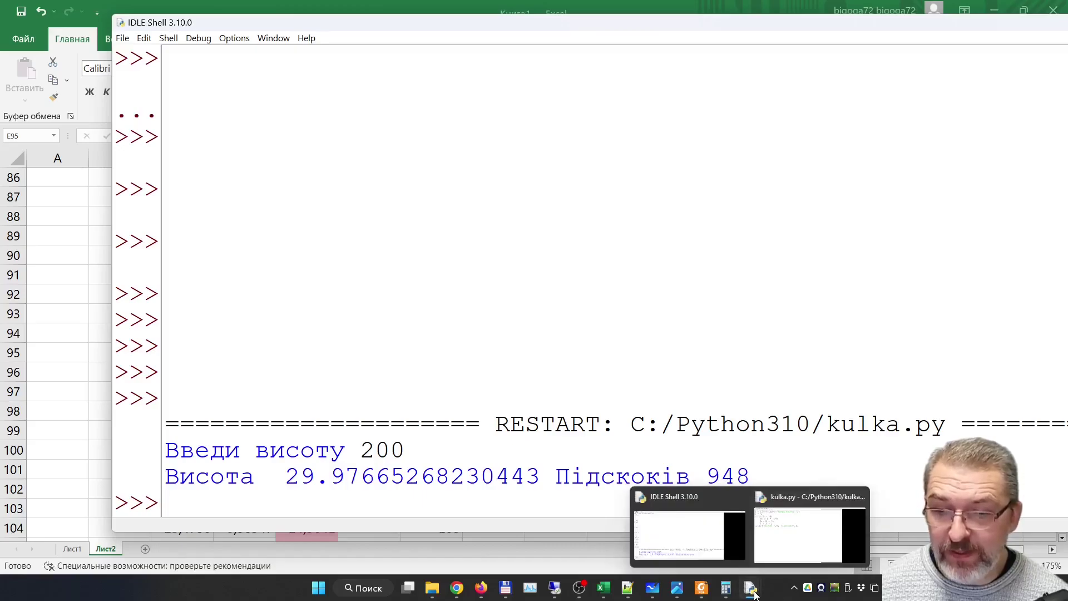
Change .002 to .02 in kulka.py, save and rerun for height 200 (94 bounces), then return to Excel
{"action": "left_click", "coordinate": [810, 531]}
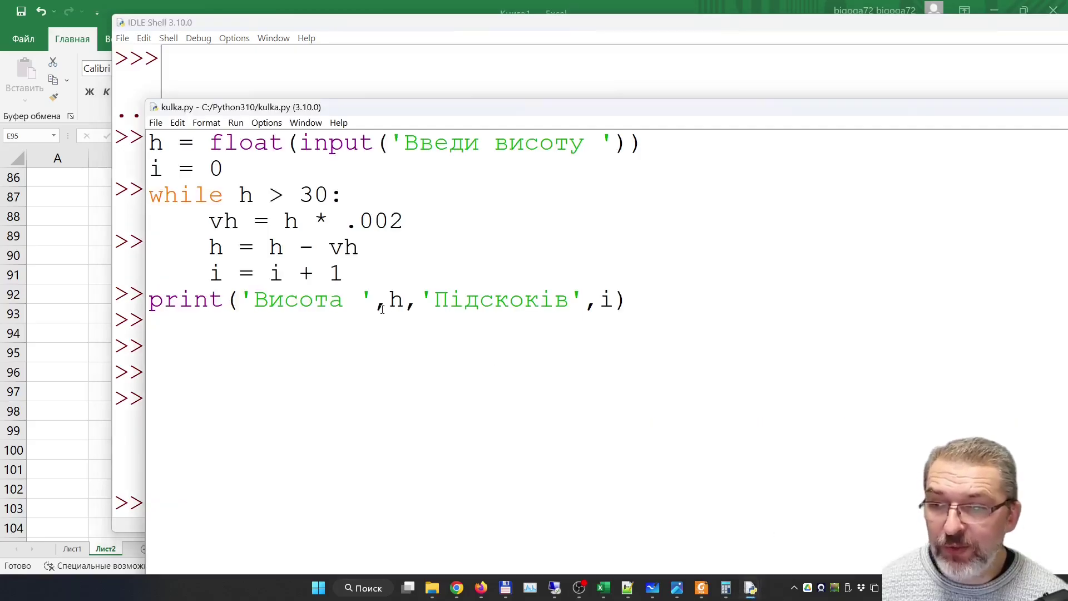
{"action": "left_click", "coordinate": [375, 221]}
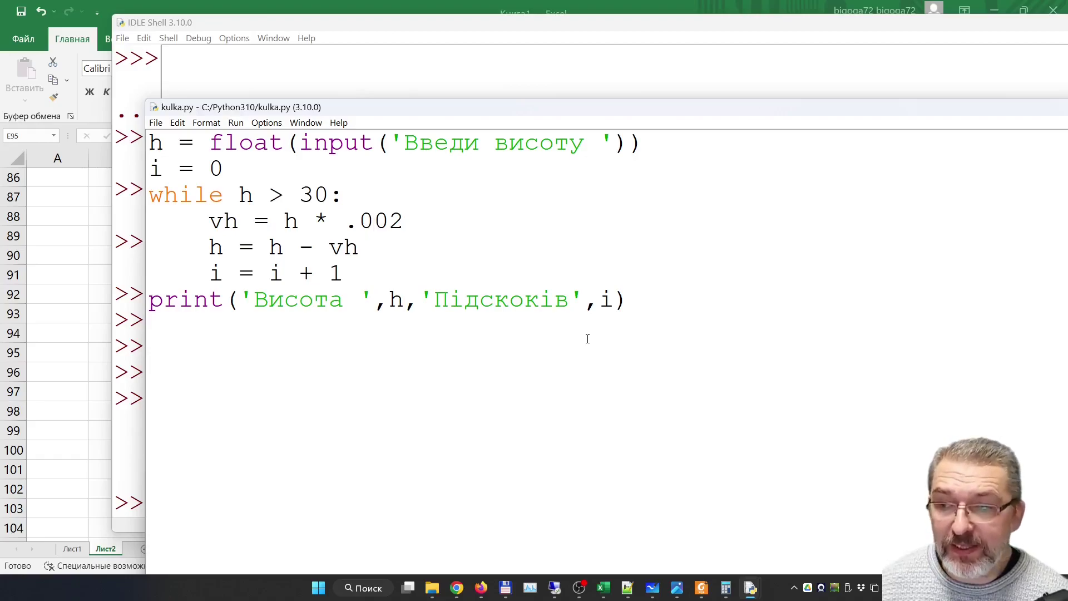
{"action": "key", "text": "BackSpace"}
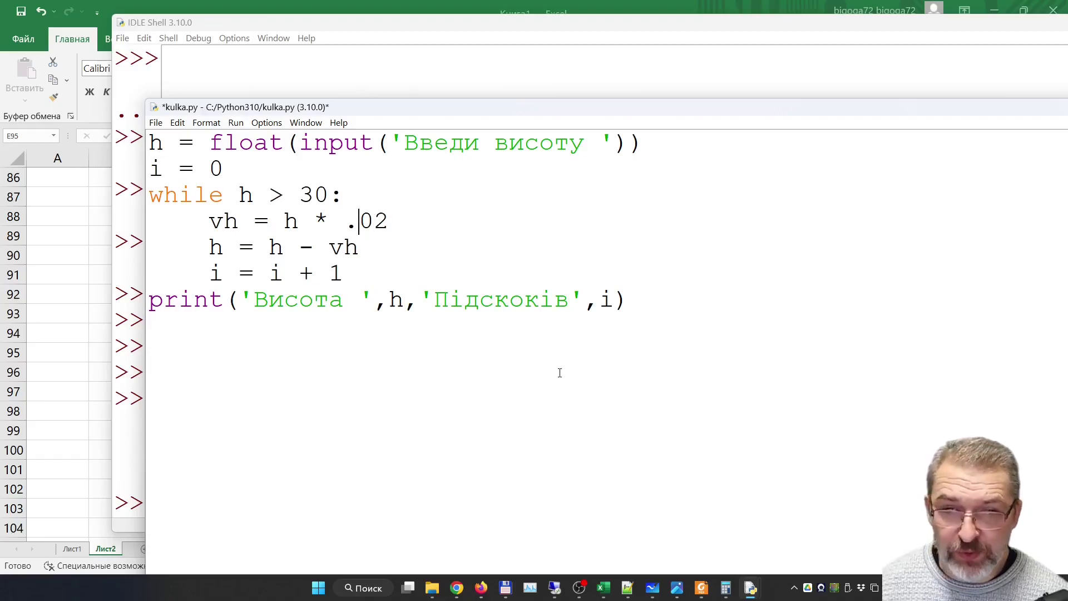
{"action": "key", "text": "F5"}
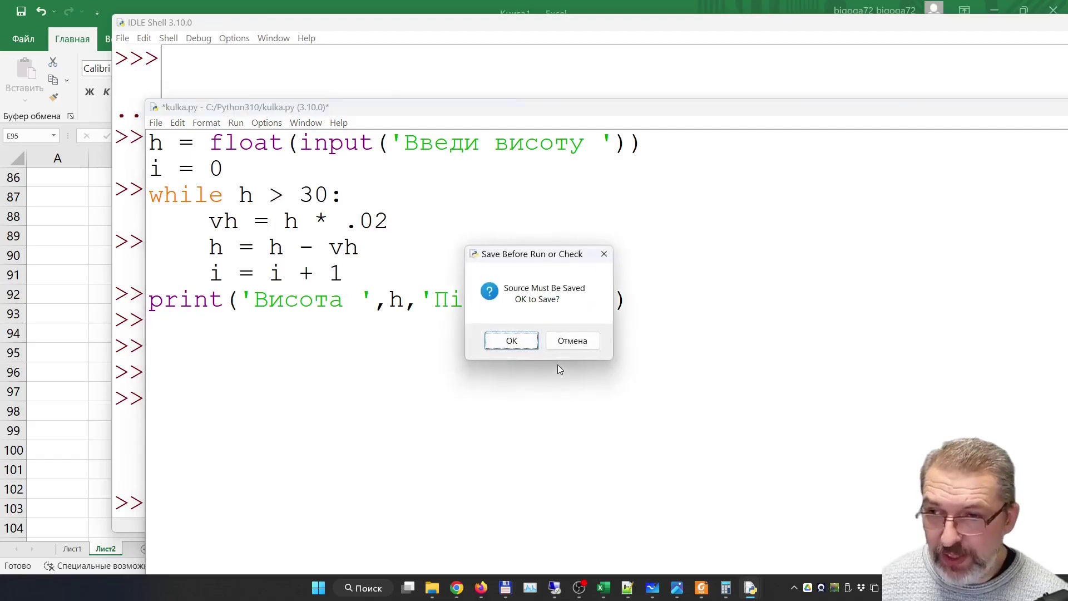
{"action": "left_click", "coordinate": [510, 340]}
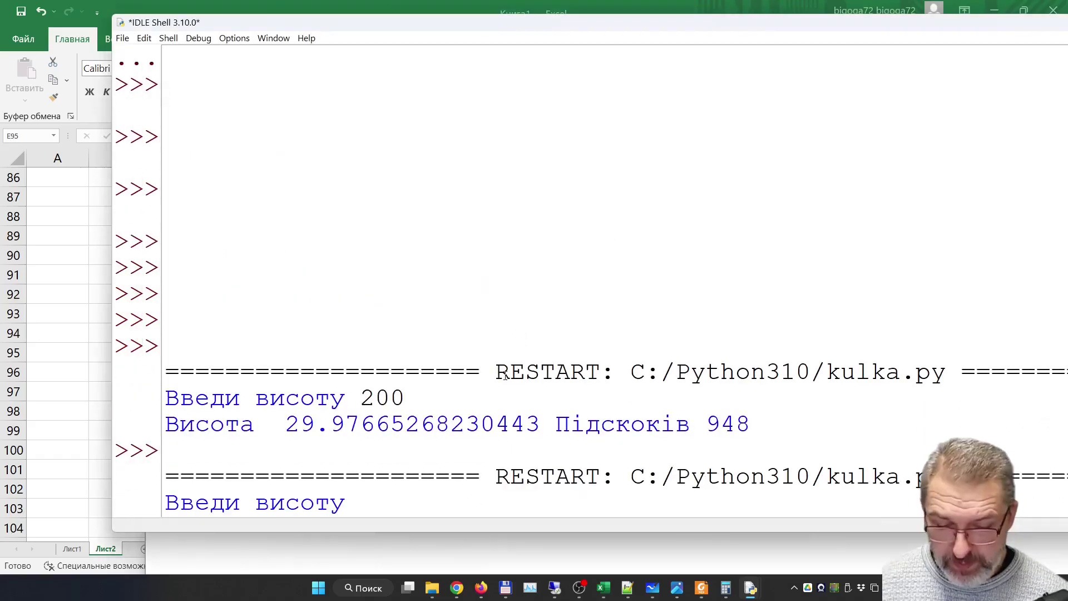
{"action": "type", "text": "200"}
{"action": "key", "text": "Return"}
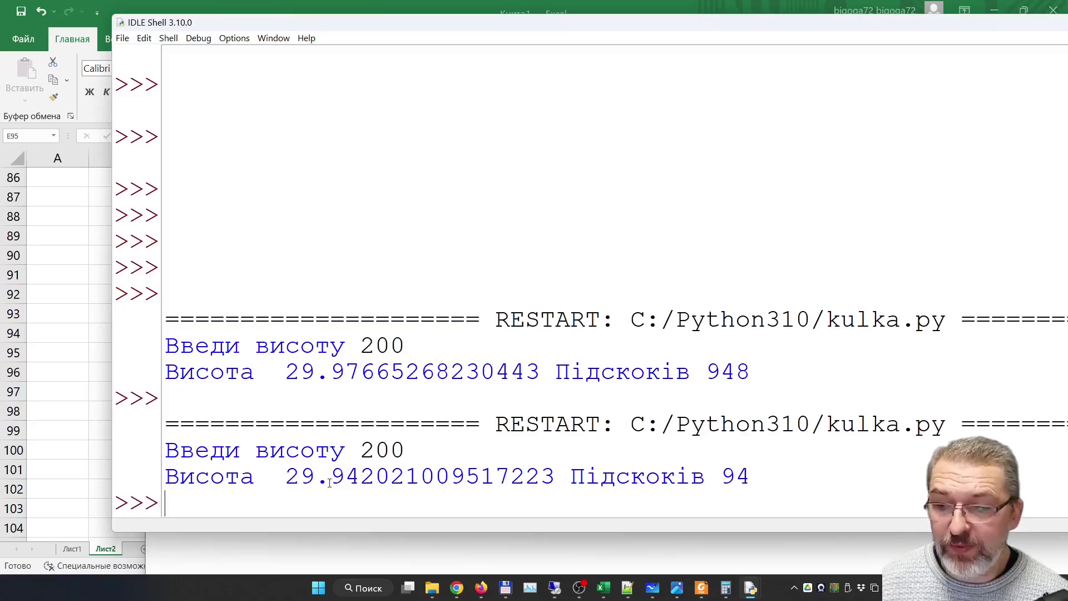
{"action": "left_click", "coordinate": [604, 588]}
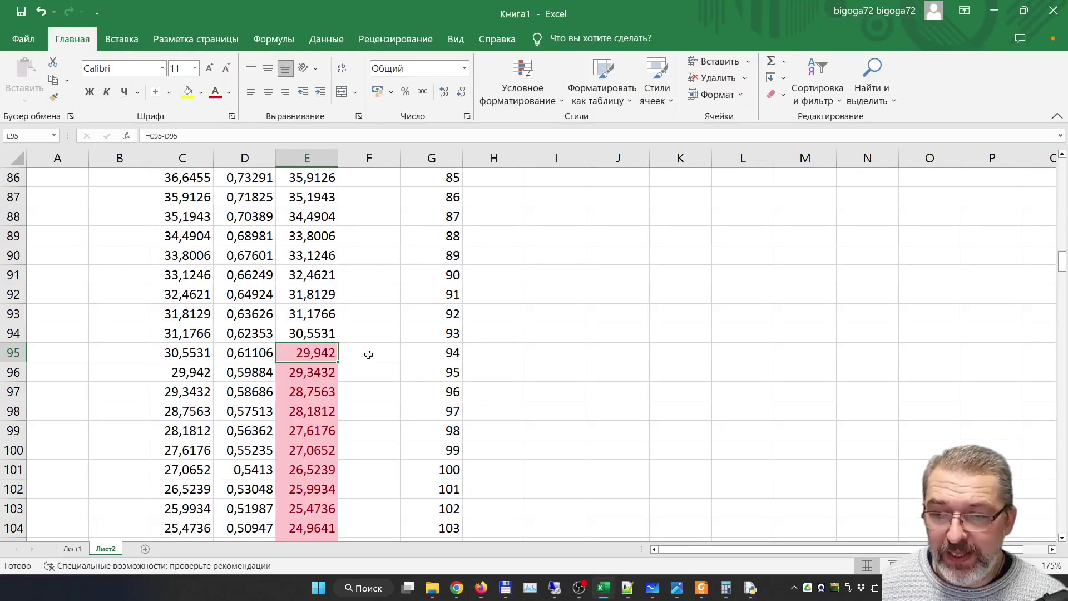
Select G95 to confirm bounce 94, then bring the textbook PDF forward
{"action": "left_click", "coordinate": [430, 354]}
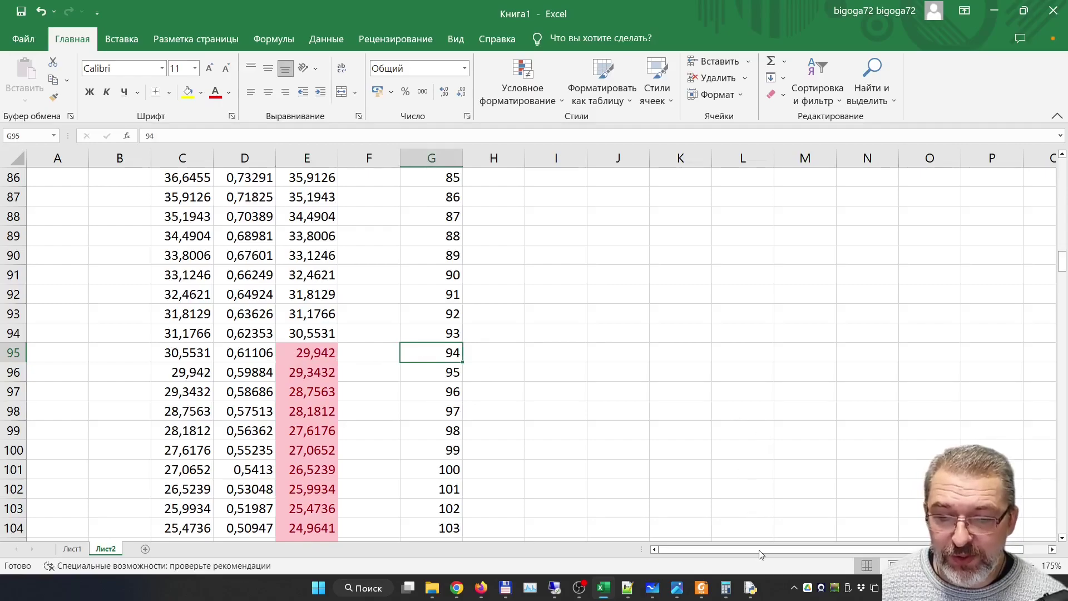
{"action": "left_click", "coordinate": [700, 593]}
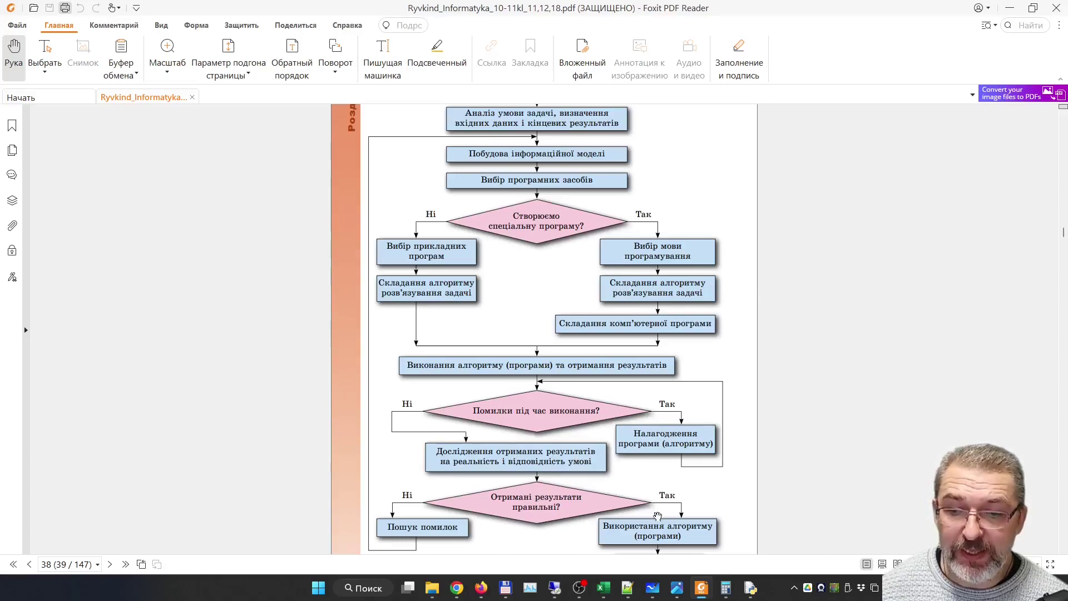
Scroll from the page 38 flowchart down to page 39's deposit task and Lazarus model
{"action": "scroll", "coordinate": [711, 520], "scroll_direction": "down", "scroll_amount": 1}
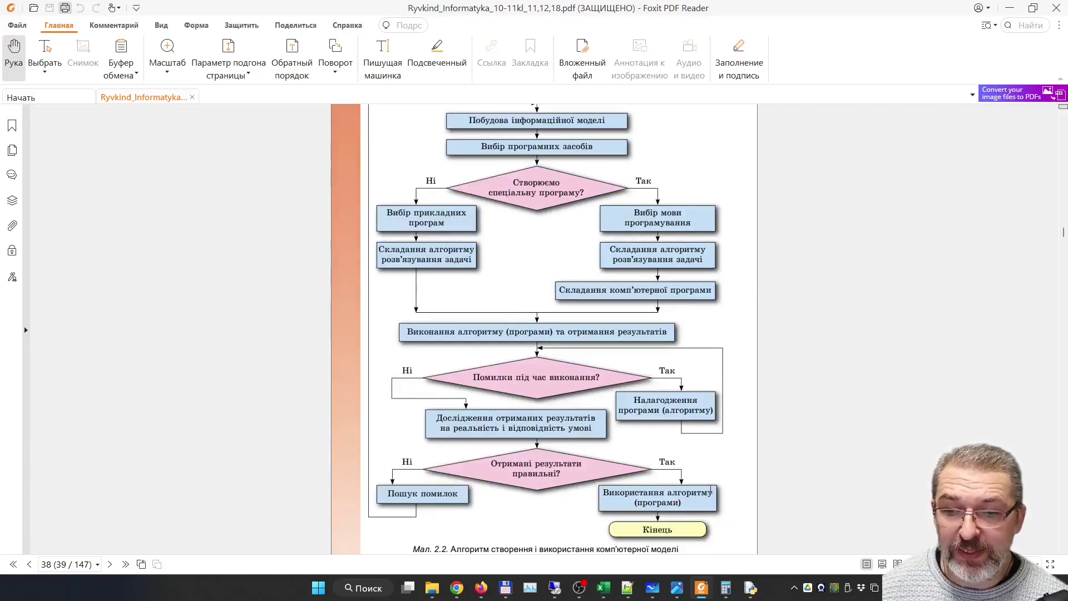
{"action": "scroll", "coordinate": [709, 496], "scroll_direction": "down", "scroll_amount": 2}
{"action": "scroll", "coordinate": [709, 496], "scroll_direction": "down", "scroll_amount": 10}
{"action": "scroll", "coordinate": [716, 493], "scroll_direction": "up", "scroll_amount": 1}
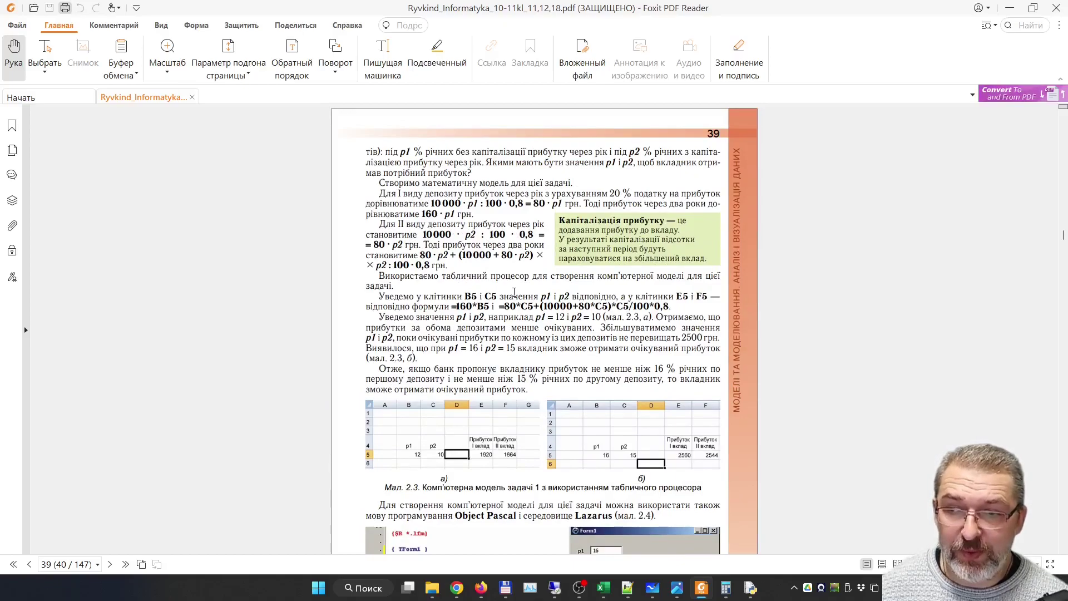
{"action": "scroll", "coordinate": [514, 292], "scroll_direction": "down", "scroll_amount": 1}
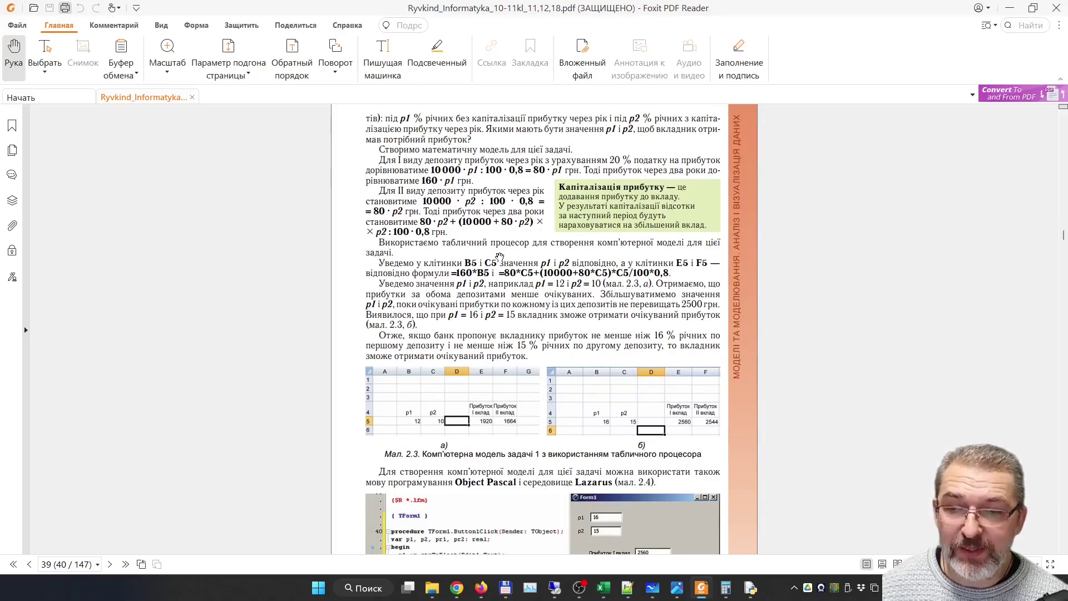
{"action": "scroll", "coordinate": [500, 257], "scroll_direction": "down", "scroll_amount": 2}
{"action": "scroll", "coordinate": [499, 257], "scroll_direction": "down", "scroll_amount": 2}
{"action": "scroll", "coordinate": [473, 284], "scroll_direction": "down", "scroll_amount": 1}
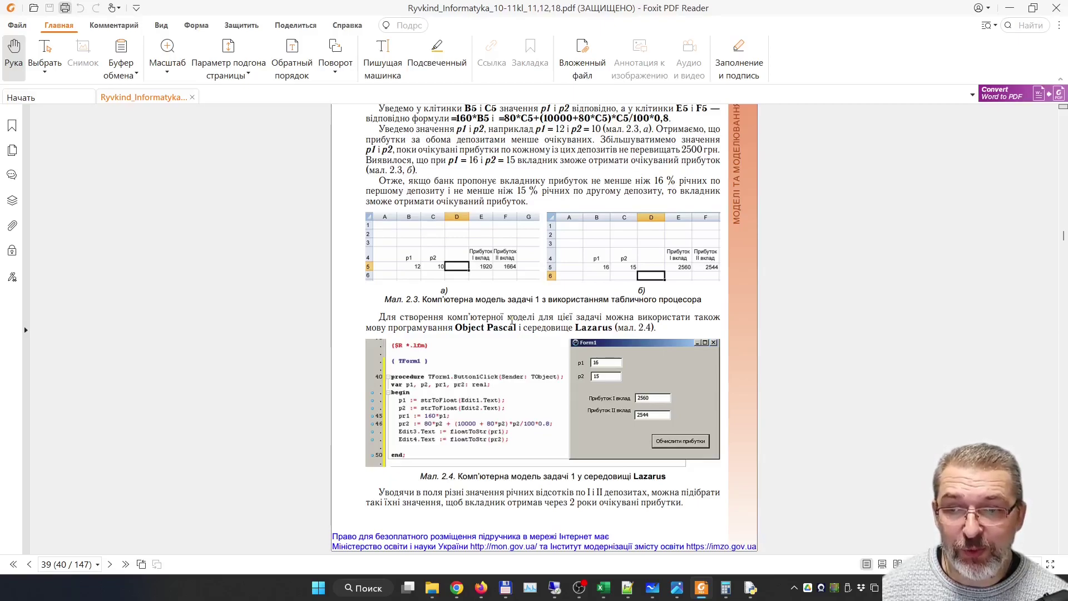
Scroll through page 40's lemonade task, back to the flowchart, then to page 41's review questions
{"action": "scroll", "coordinate": [512, 321], "scroll_direction": "down", "scroll_amount": 3}
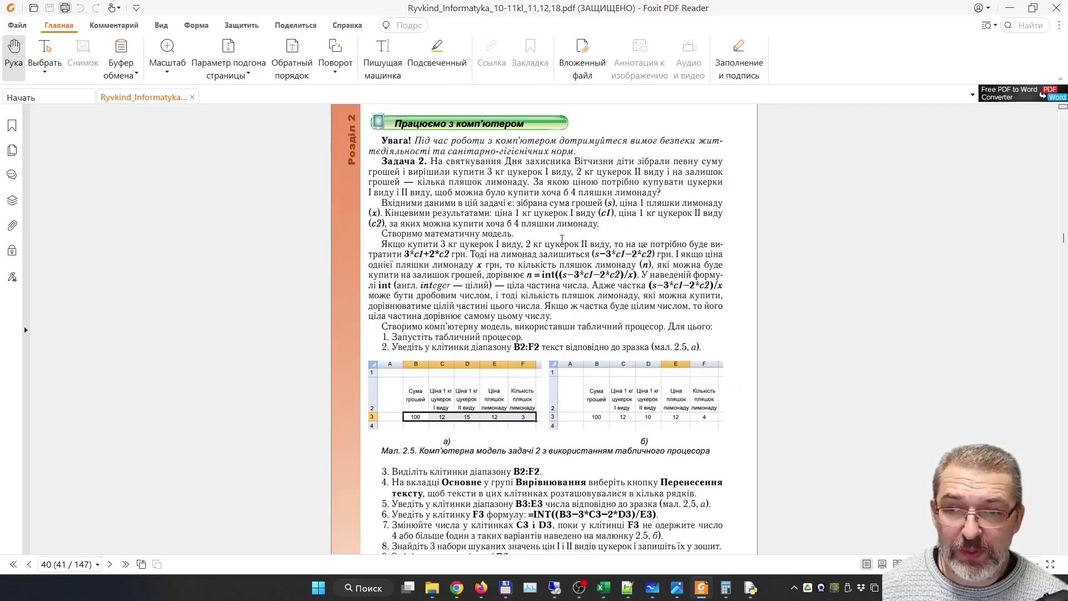
{"action": "scroll", "coordinate": [559, 268], "scroll_direction": "down", "scroll_amount": 1}
{"action": "scroll", "coordinate": [557, 288], "scroll_direction": "down", "scroll_amount": 3}
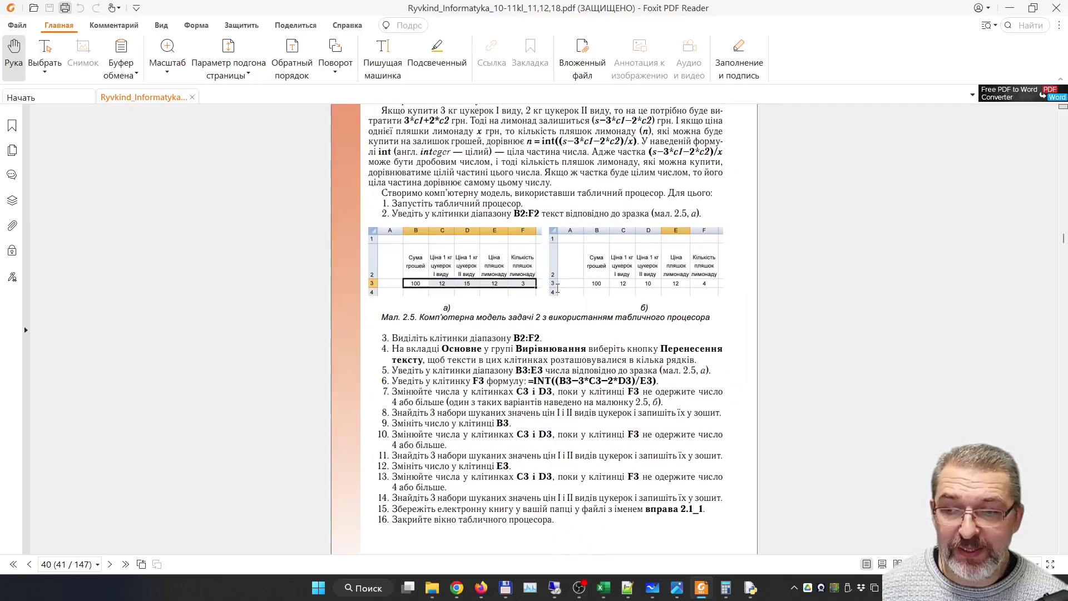
{"action": "scroll", "coordinate": [556, 288], "scroll_direction": "down", "scroll_amount": 1}
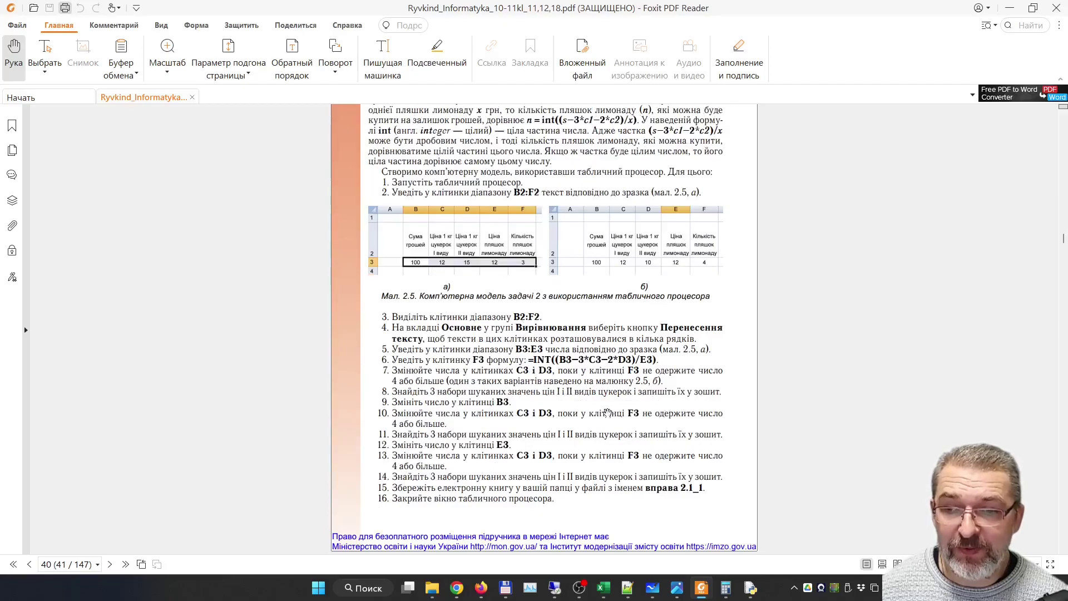
{"action": "scroll", "coordinate": [560, 362], "scroll_direction": "up", "scroll_amount": 3}
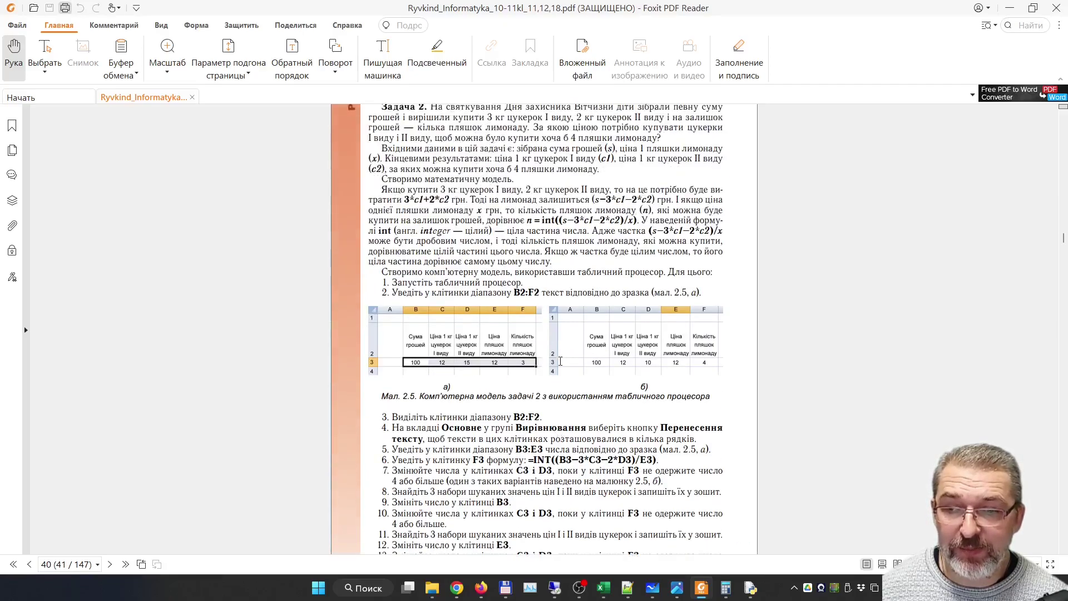
{"action": "scroll", "coordinate": [560, 362], "scroll_direction": "up", "scroll_amount": 3}
{"action": "scroll", "coordinate": [560, 362], "scroll_direction": "up", "scroll_amount": 10}
{"action": "scroll", "coordinate": [590, 376], "scroll_direction": "up", "scroll_amount": 10}
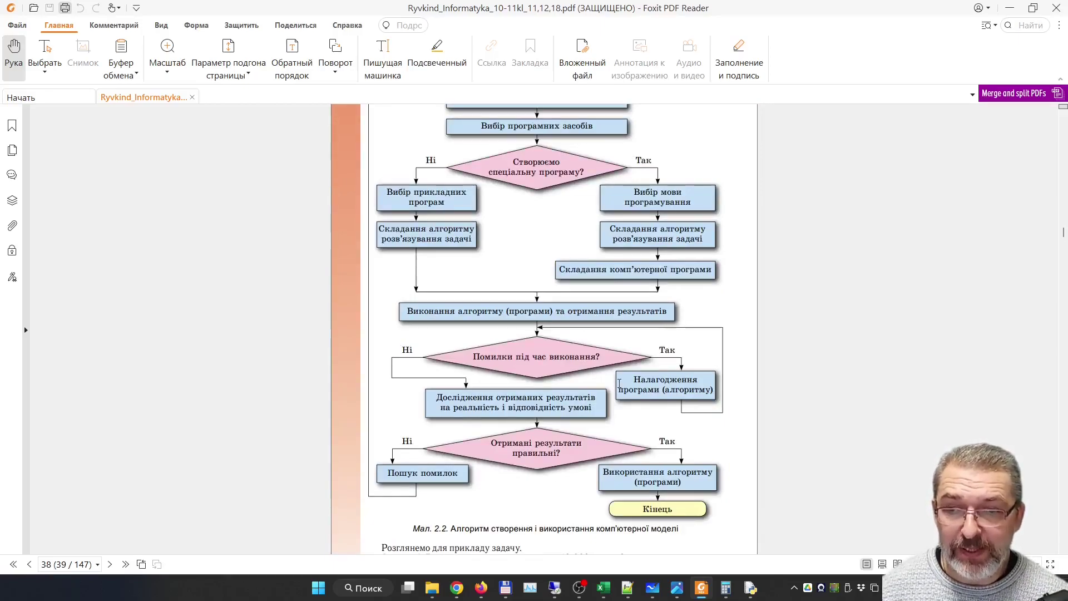
{"action": "scroll", "coordinate": [304, 288], "scroll_direction": "down", "scroll_amount": 15}
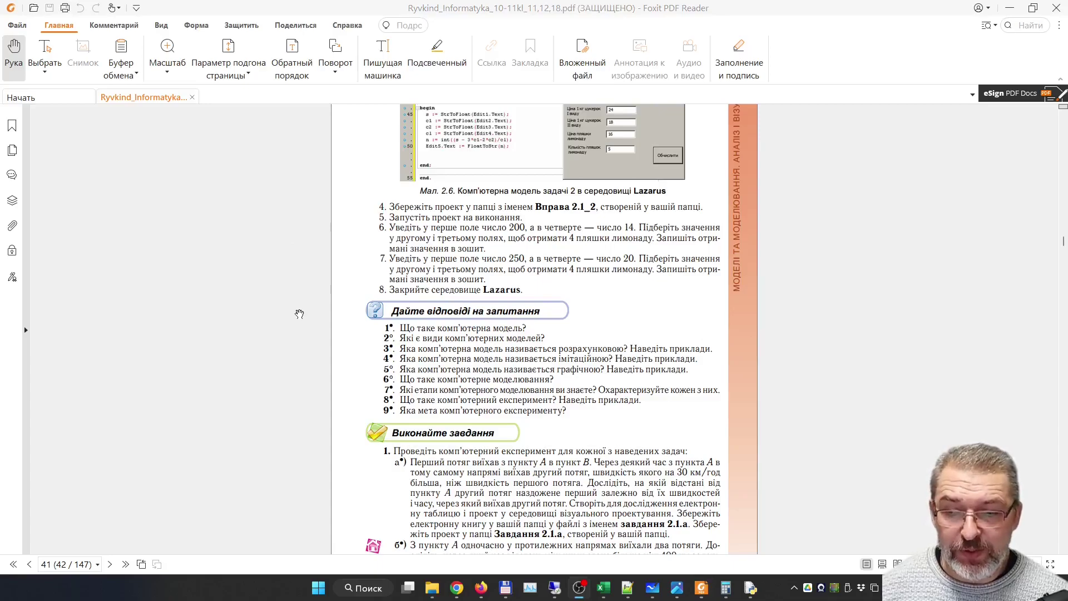